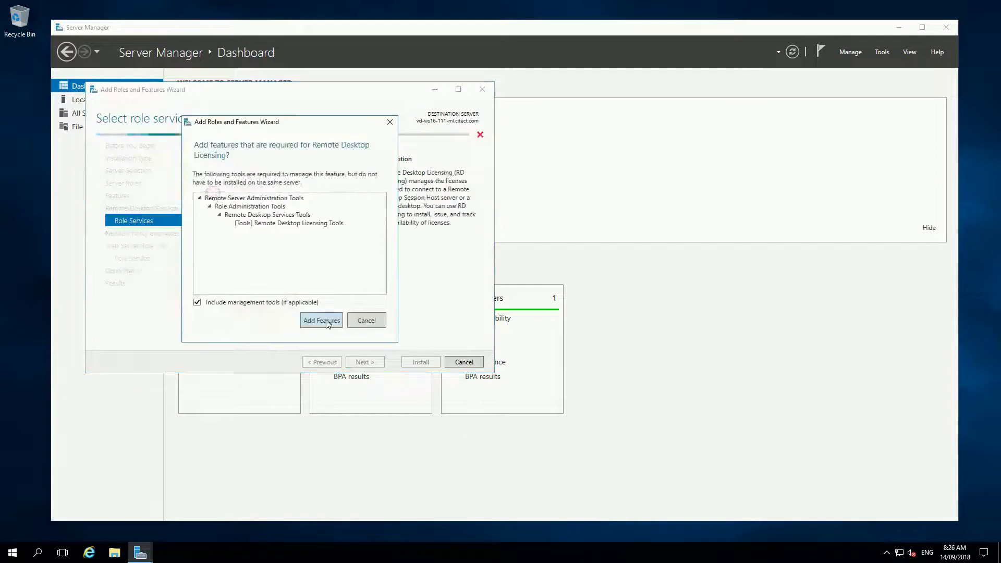
# Add the Remote Desktop Licensing role service together with its required management tools.
pyautogui.click(211, 199)
pyautogui.press('Return')
pyautogui.click(326, 321)
# Accept the default Network Policy and Web Server role settings, and install the selected roles and services.
pyautogui.click(371, 364)
pyautogui.click(370, 364)
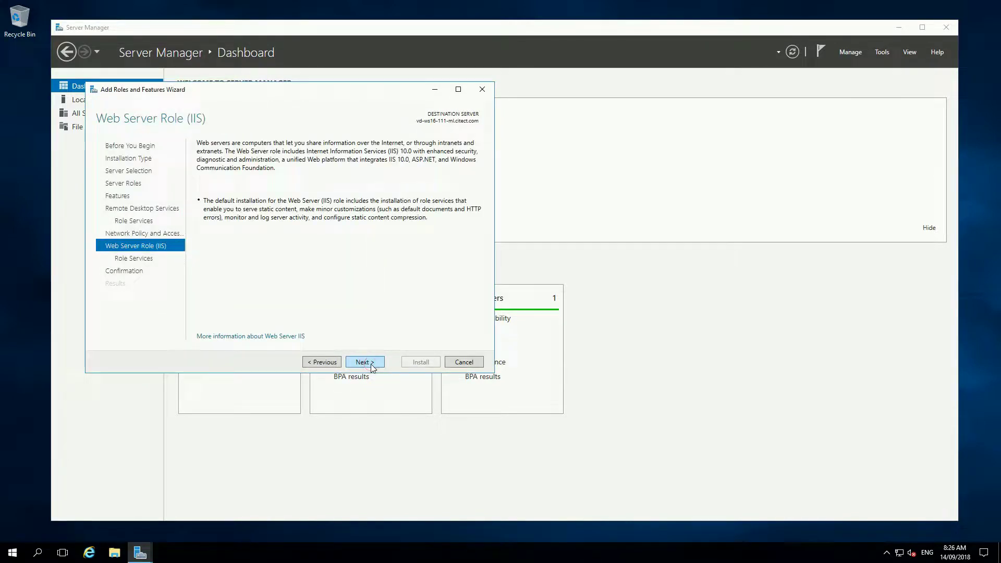
pyautogui.click(371, 364)
pyautogui.click(371, 364)
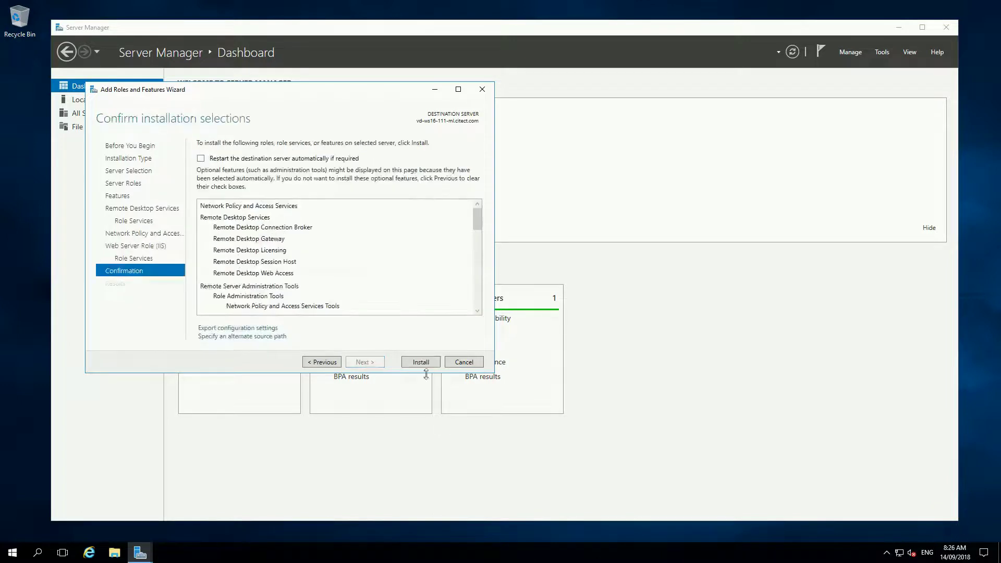
pyautogui.click(422, 364)
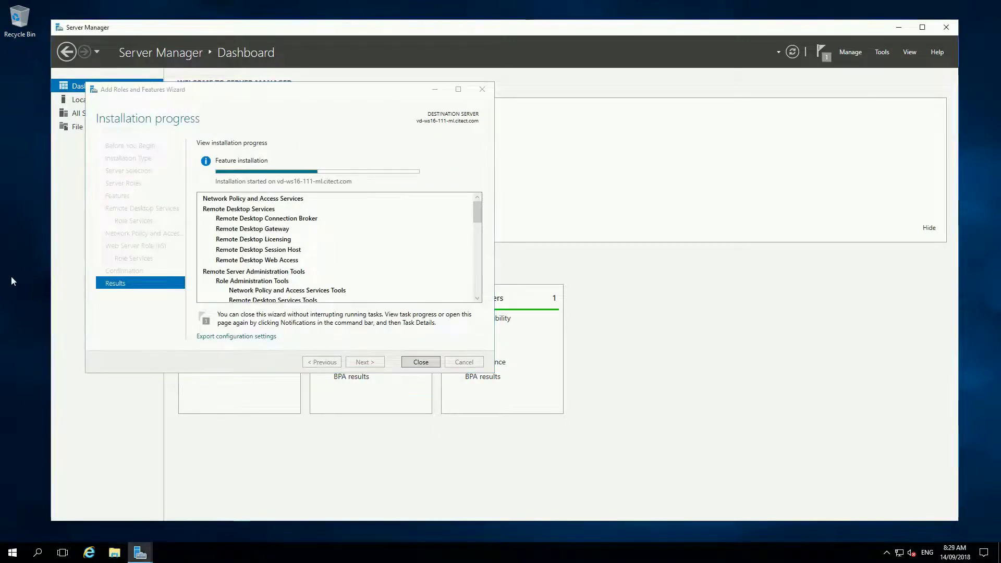
pyautogui.click(421, 362)
# Restart the server with the reason Other (Unplanned).
pyautogui.click(12, 552)
pyautogui.click(13, 530)
pyautogui.click(32, 503)
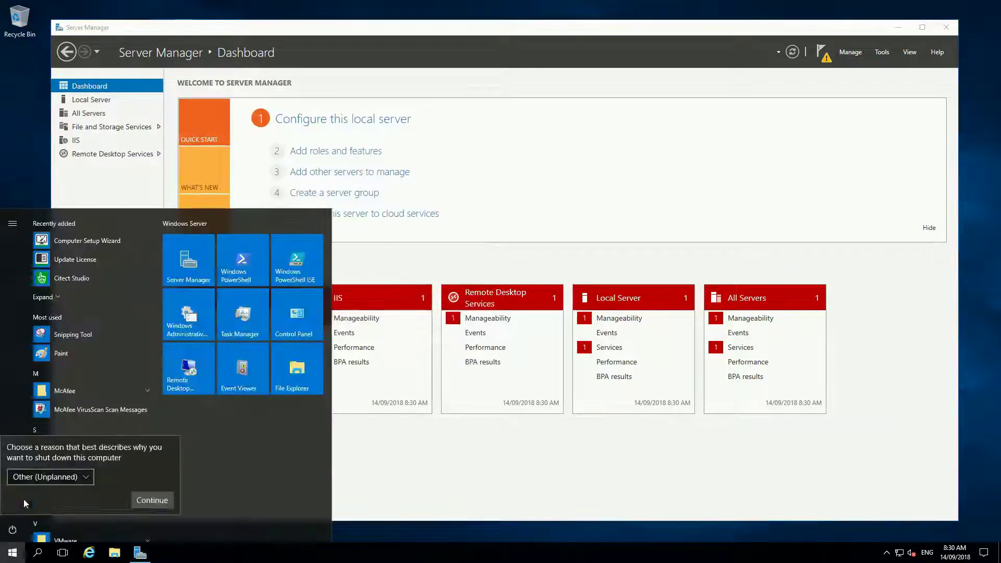
pyautogui.click(139, 500)
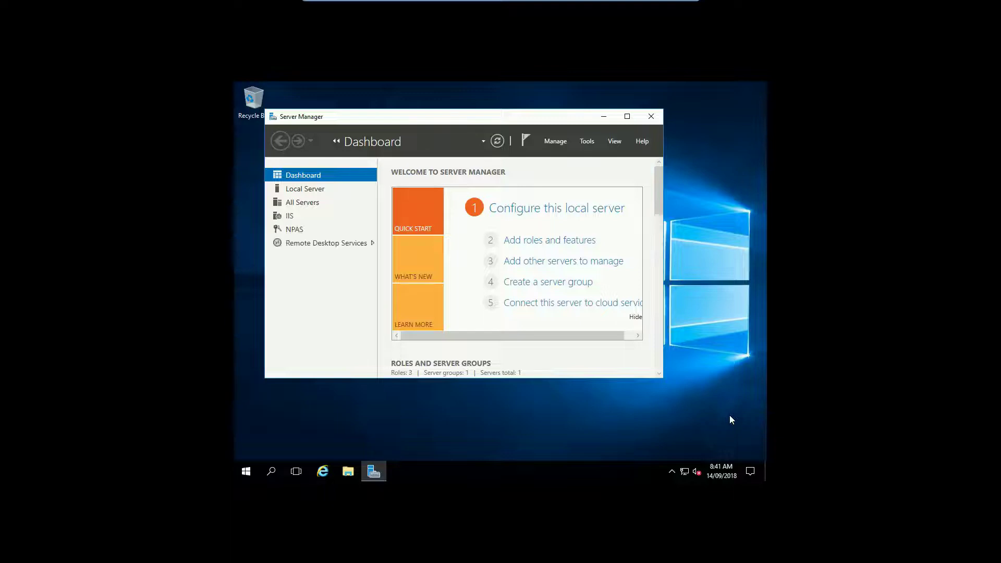
# Start adding roles and features with the Remote Desktop Services installation type.
pyautogui.click(555, 141)
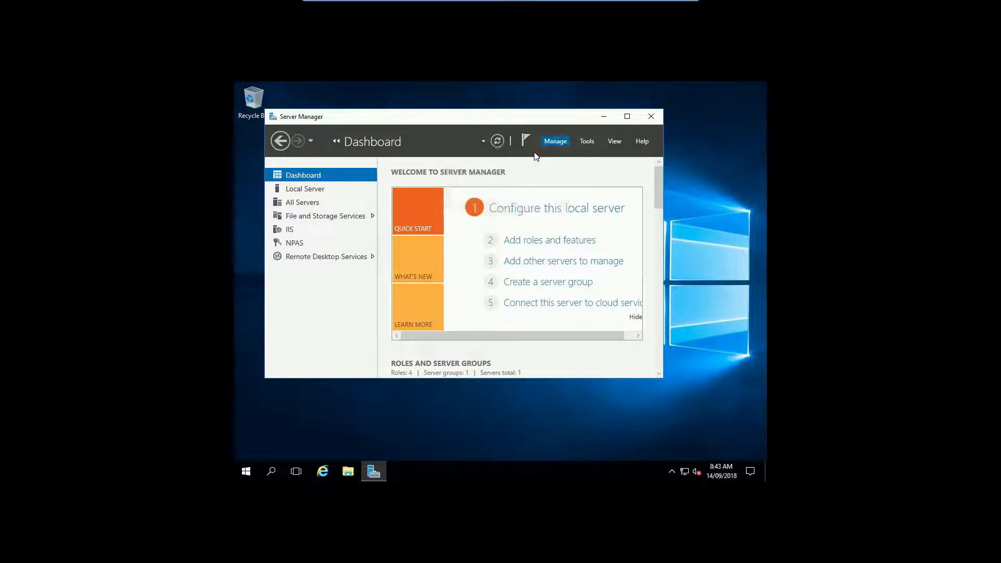
pyautogui.click(534, 154)
pyautogui.click(557, 401)
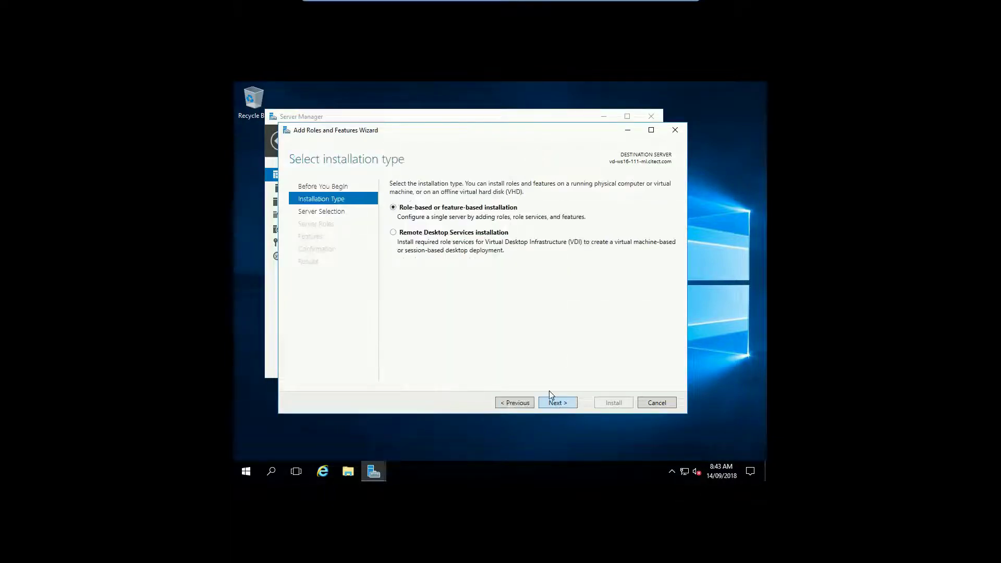
pyautogui.click(448, 234)
pyautogui.click(552, 401)
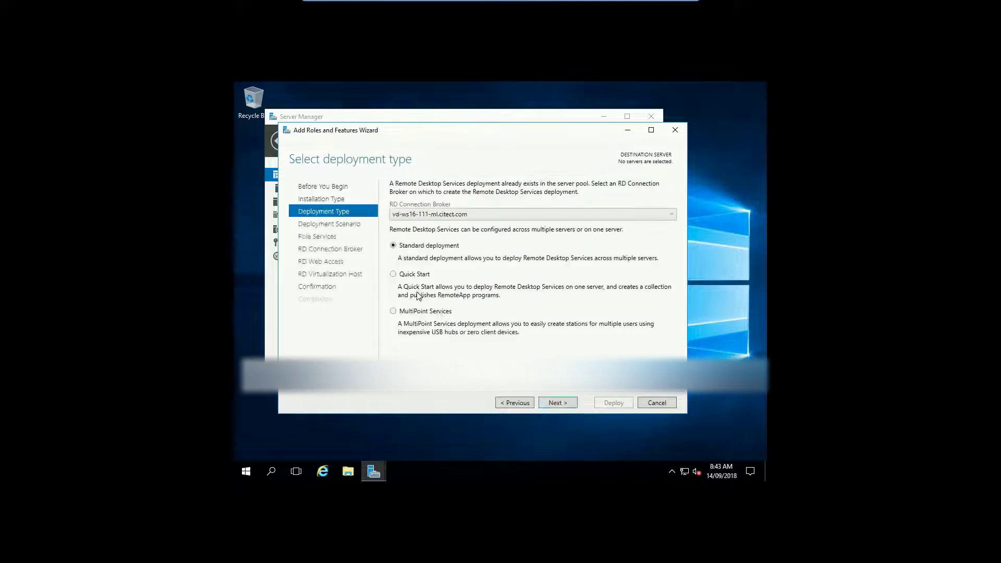
# Deploy Remote Desktop Services on vd-ws16-111-ml.citect.com as a Quick Start, session-based desktop deployment.
pyautogui.click(556, 401)
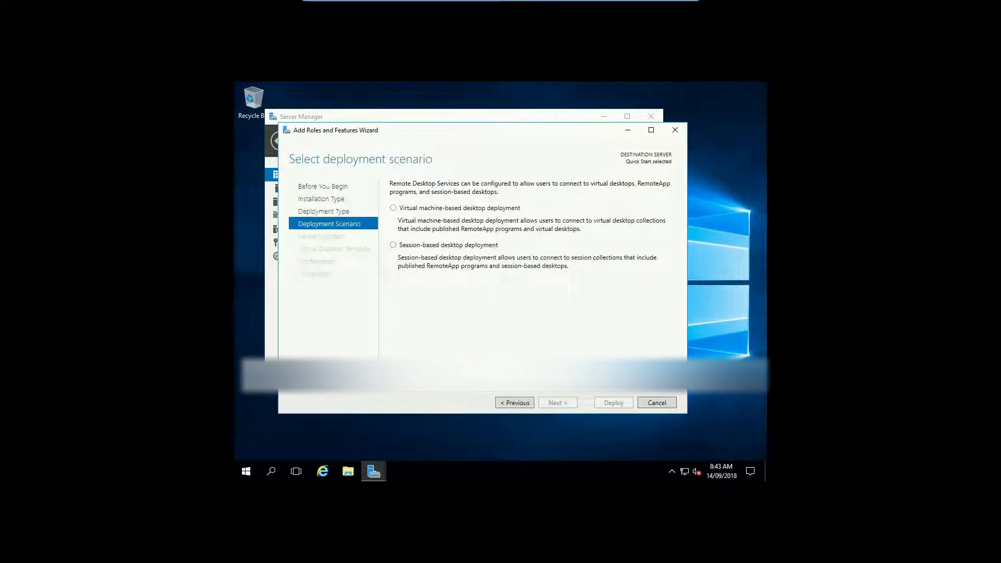
pyautogui.click(564, 404)
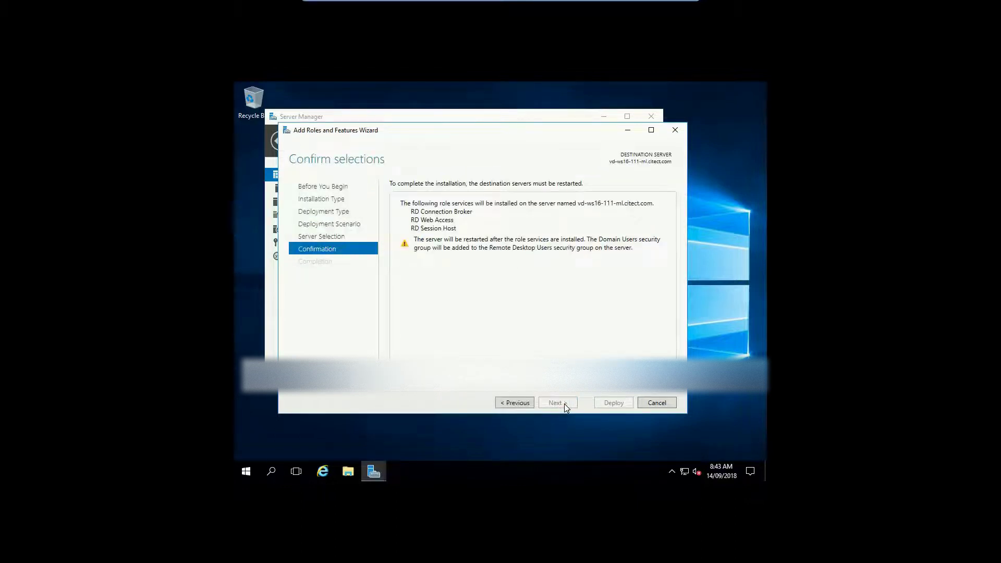
pyautogui.click(610, 403)
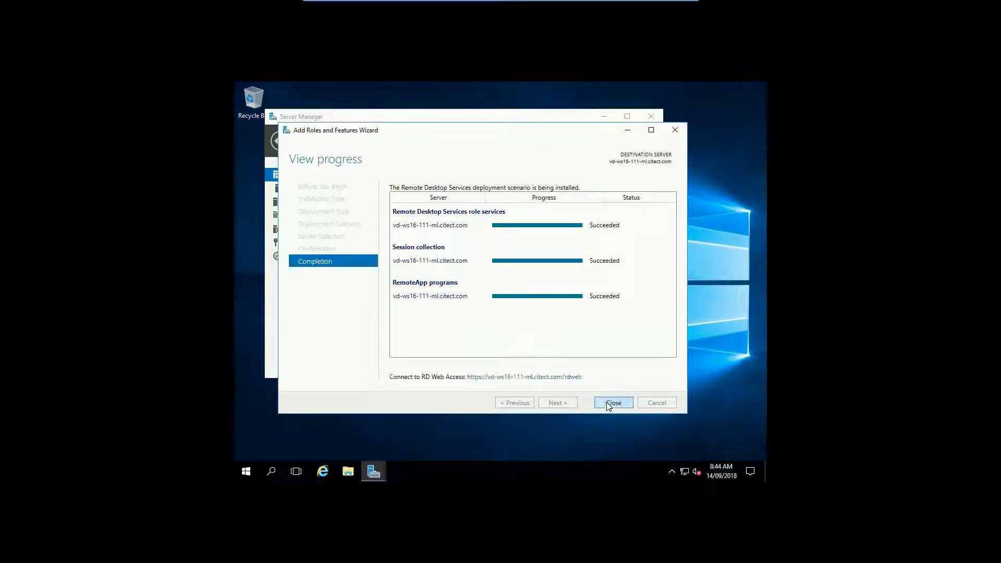
pyautogui.click(608, 404)
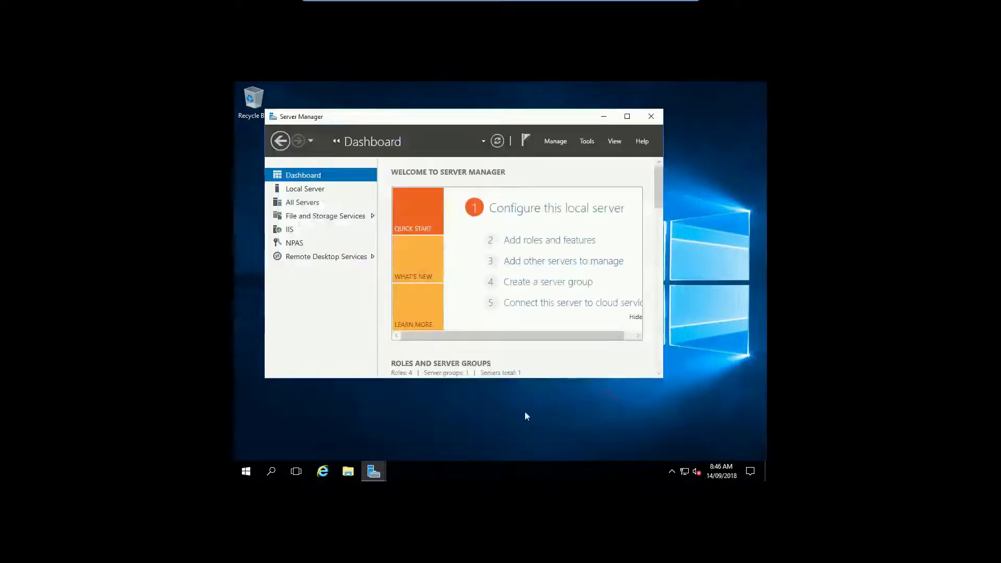
# Restart the server after the Remote Desktop Services deployment.
pyautogui.click(246, 472)
pyautogui.click(246, 448)
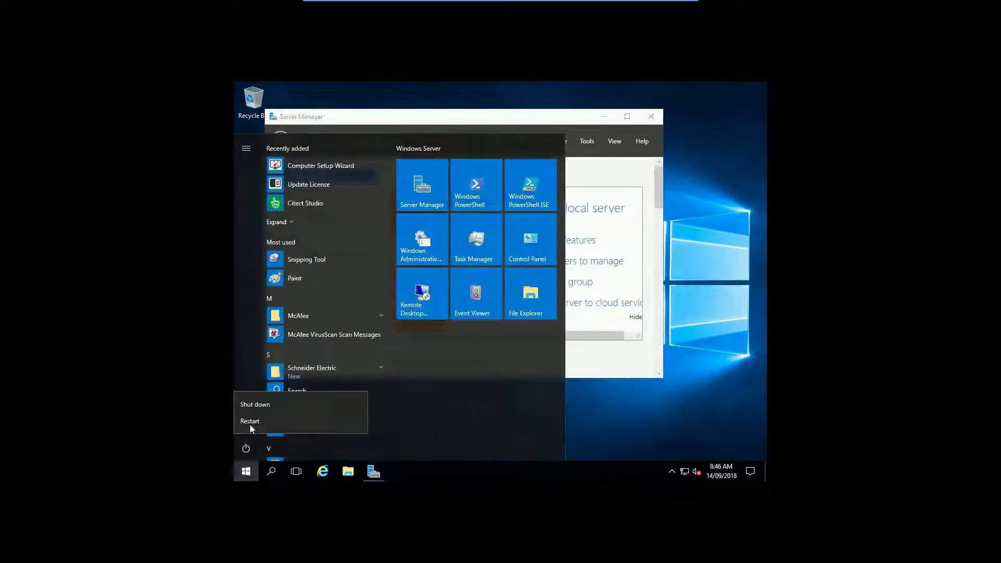
pyautogui.click(249, 425)
pyautogui.click(382, 414)
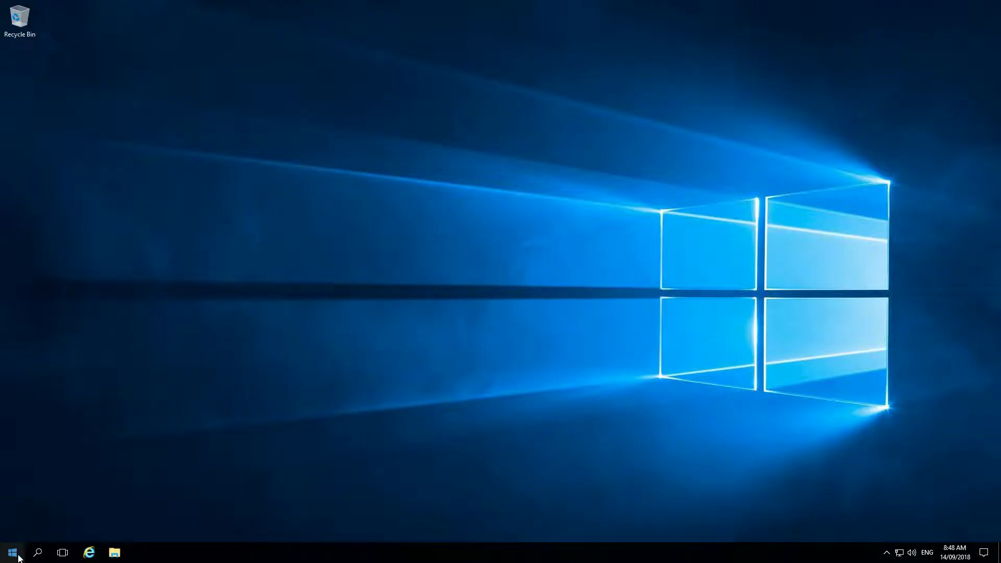
# Open Server Manager in a maximized window and show the Remote Desktop Services overview.
pyautogui.click(13, 554)
pyautogui.click(175, 286)
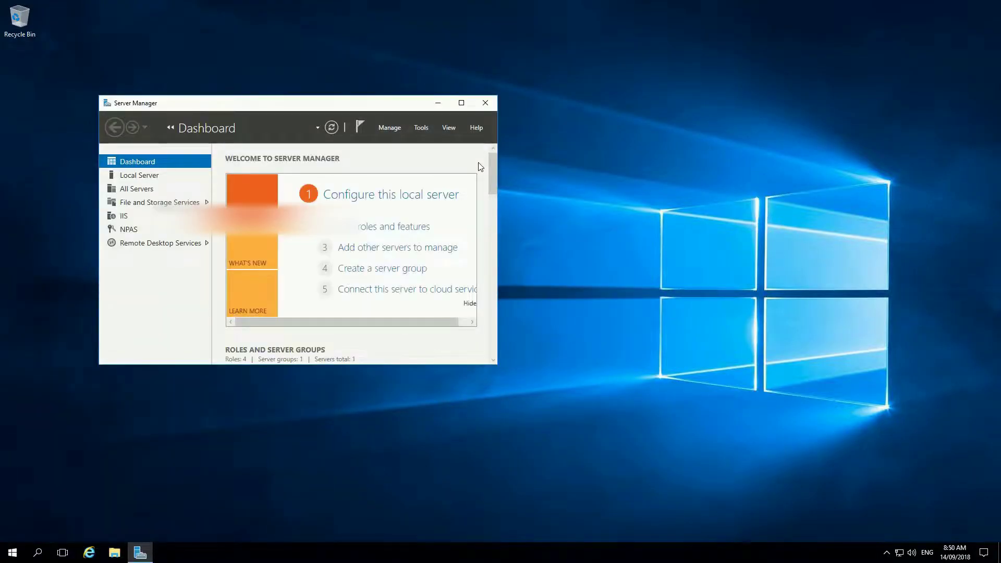
pyautogui.click(461, 103)
pyautogui.click(78, 142)
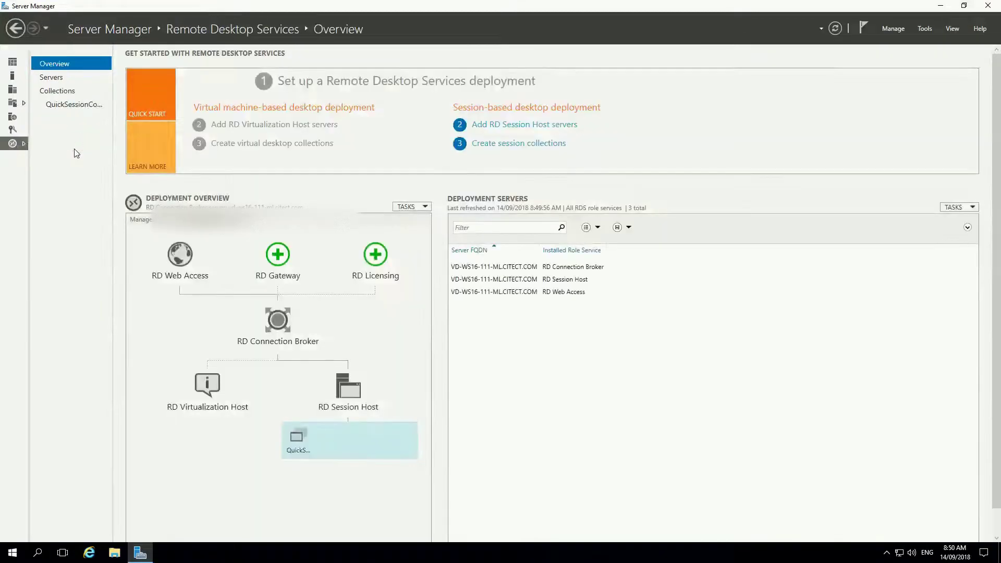
# Add vd-ws16-111-ml.citect.com to the deployment as the RD Licensing server.
pyautogui.click(376, 254)
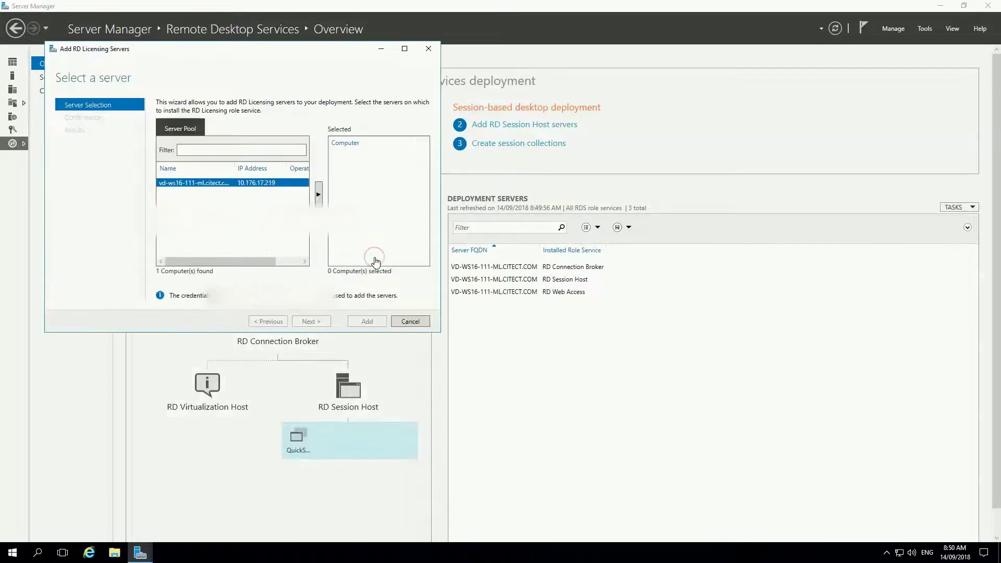
pyautogui.click(318, 196)
pyautogui.click(310, 322)
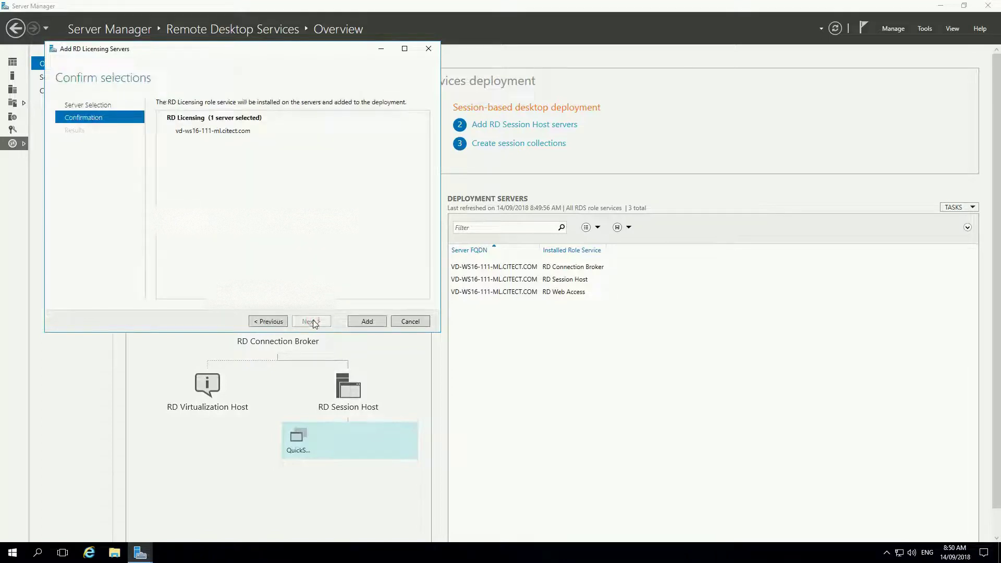
pyautogui.click(367, 321)
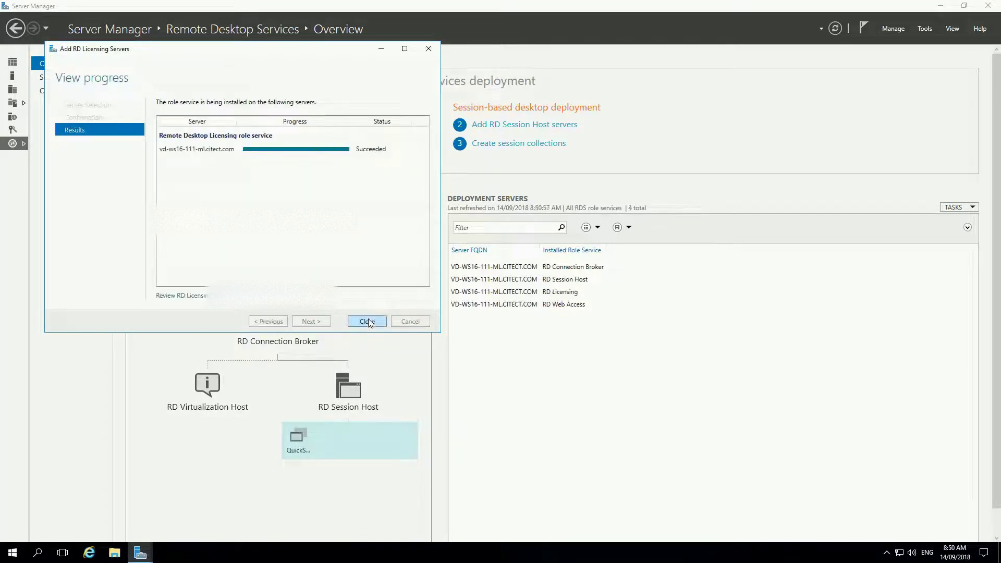
pyautogui.click(361, 323)
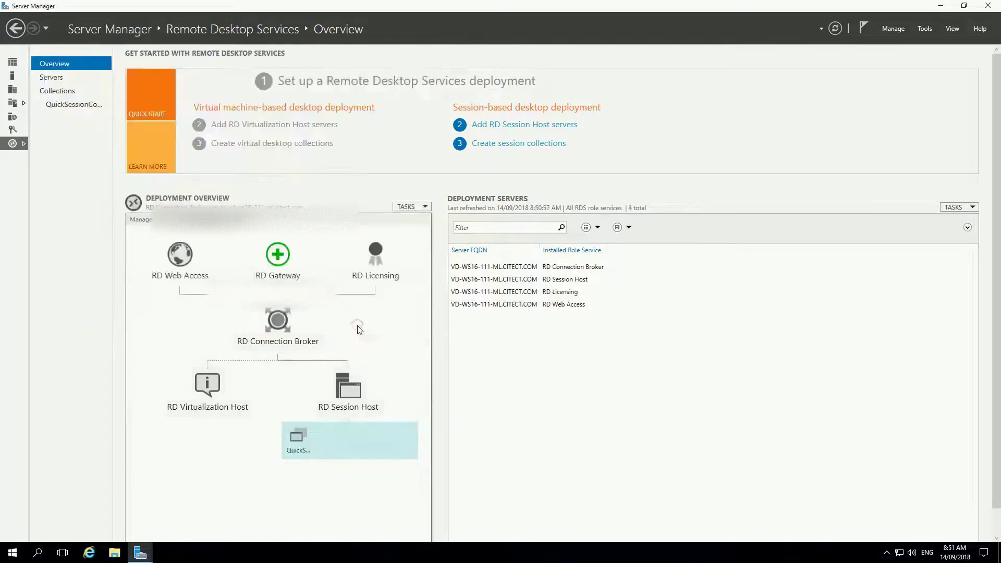
# Open RD Licensing Manager and start activating the VD-WS16-111-ML license server with the Automatic connection (recommended) method.
pyautogui.click(924, 28)
pyautogui.moveTo(844, 202)
pyautogui.click(688, 225)
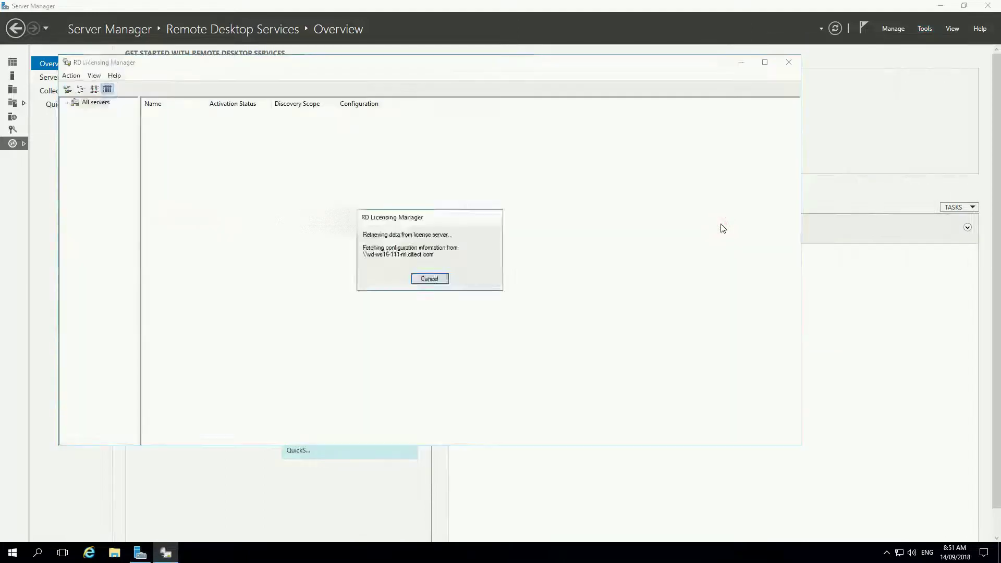
pyautogui.rightClick(172, 117)
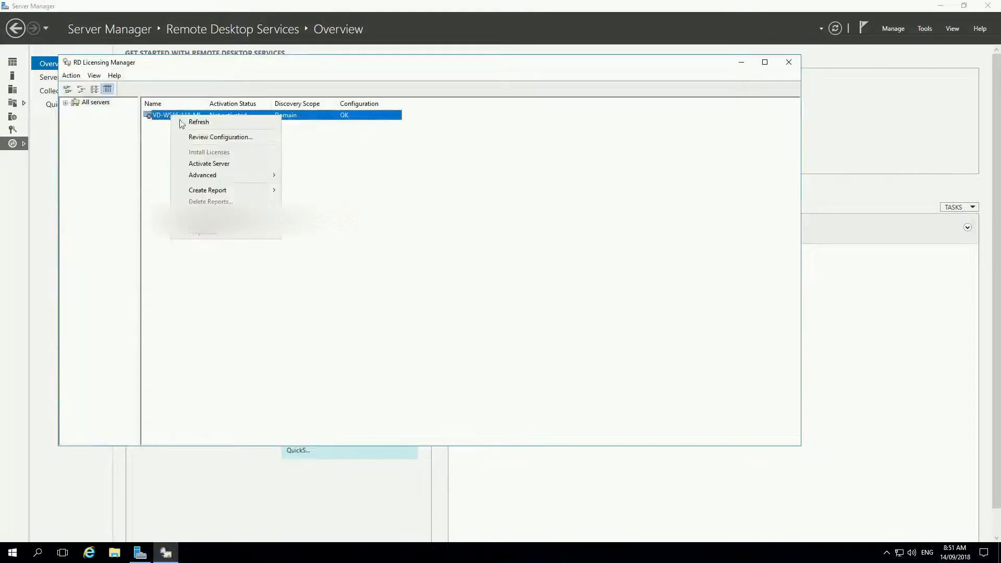
pyautogui.click(231, 164)
pyautogui.click(286, 374)
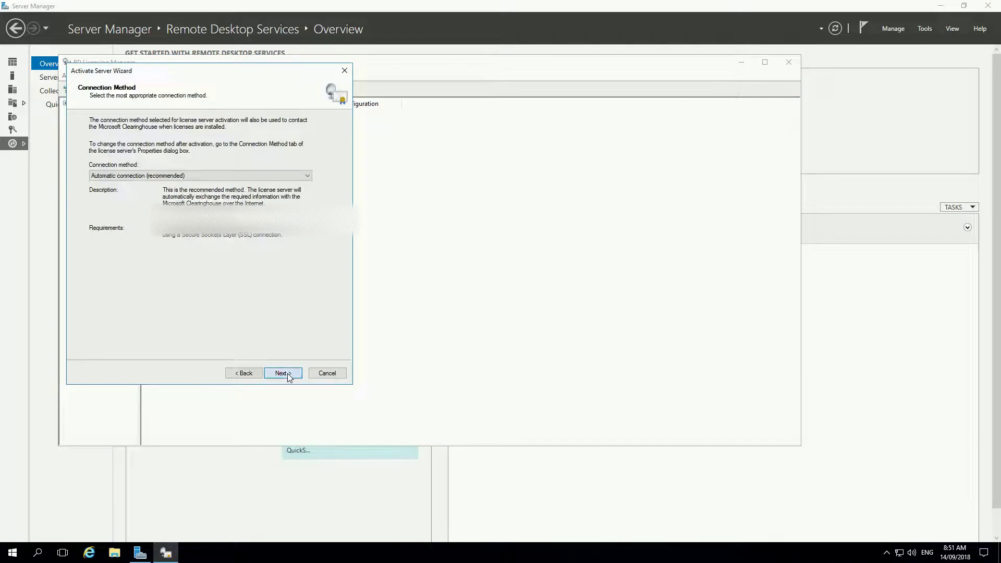
pyautogui.click(287, 373)
# Enter AVEVA as first name, last name and company, choose Australia as the country, and complete the license server activation.
pyautogui.write('AVEVA')
pyautogui.press('Tab')
pyautogui.write('AVEVA')
pyautogui.press('Tab')
pyautogui.write('AVEVA')
pyautogui.click(182, 198)
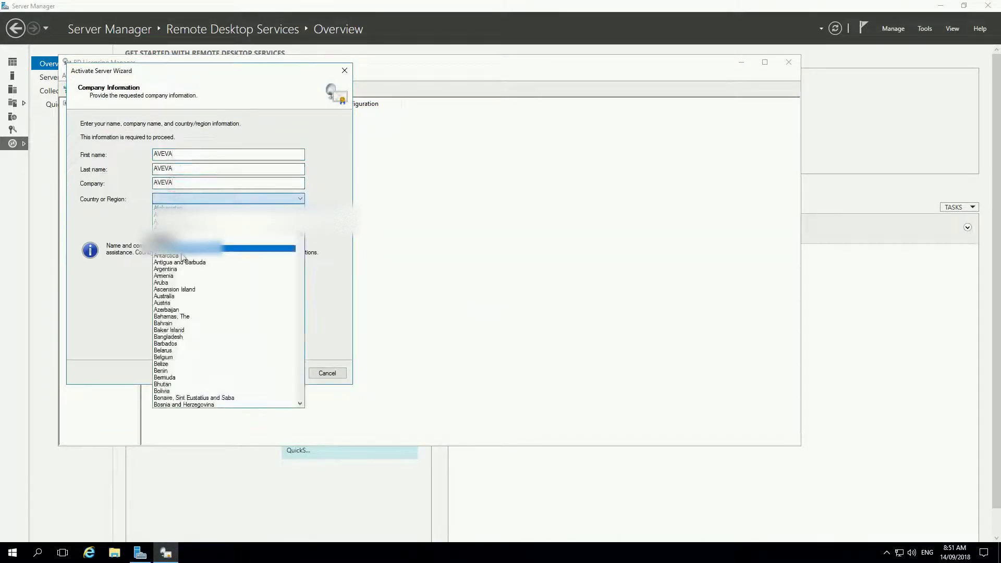
pyautogui.click(164, 296)
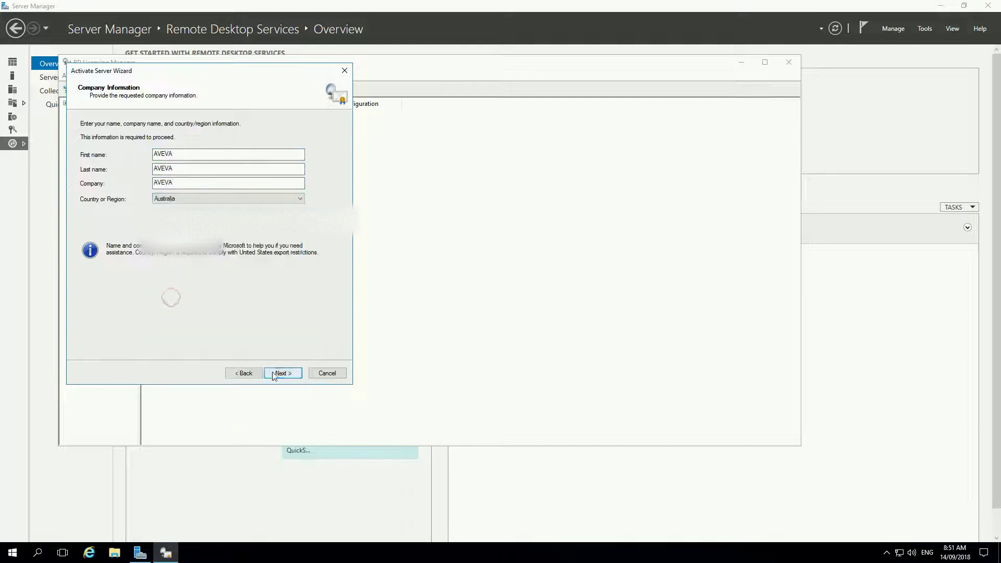
pyautogui.click(275, 373)
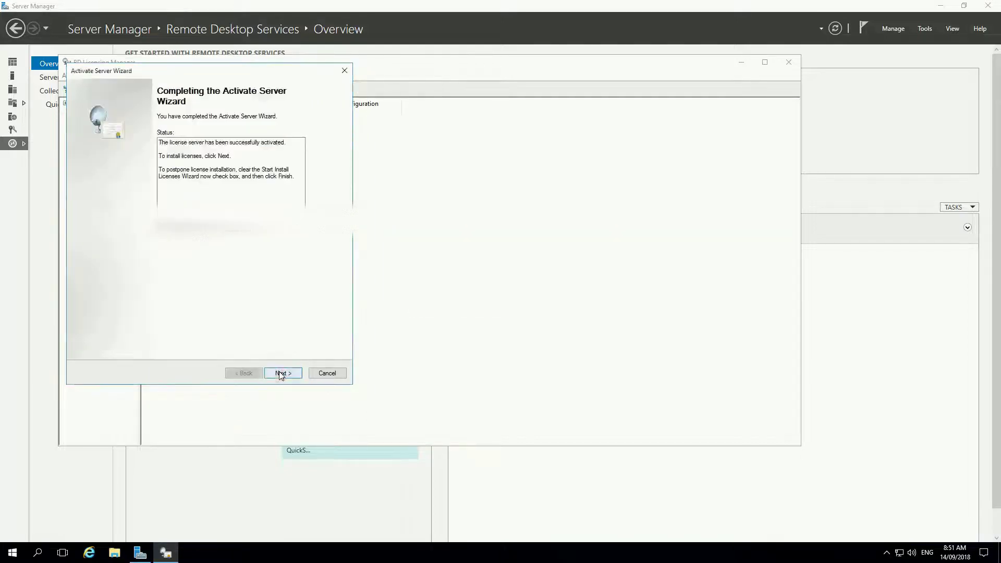
pyautogui.click(282, 374)
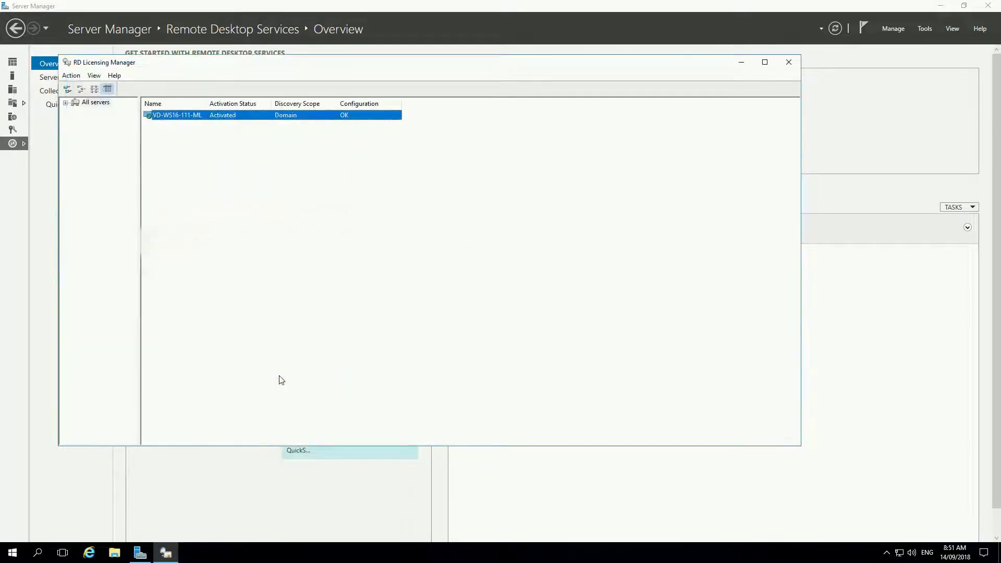
pyautogui.click(741, 62)
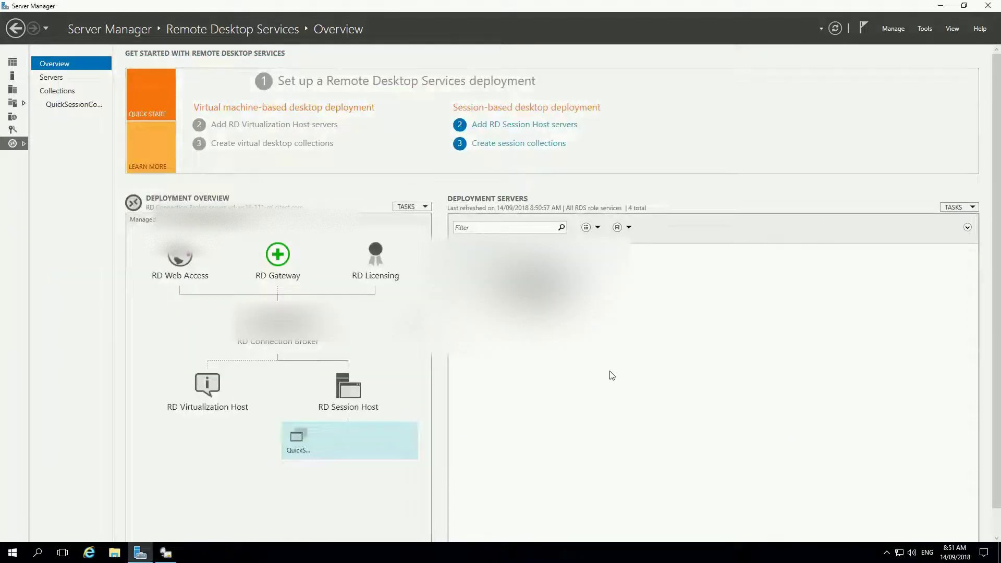
# Add vd-ws16-111-ml as the RD Gateway server with the SSL certificate name vd-ws16-111-ml.citect.com.
pyautogui.click(276, 255)
pyautogui.click(346, 232)
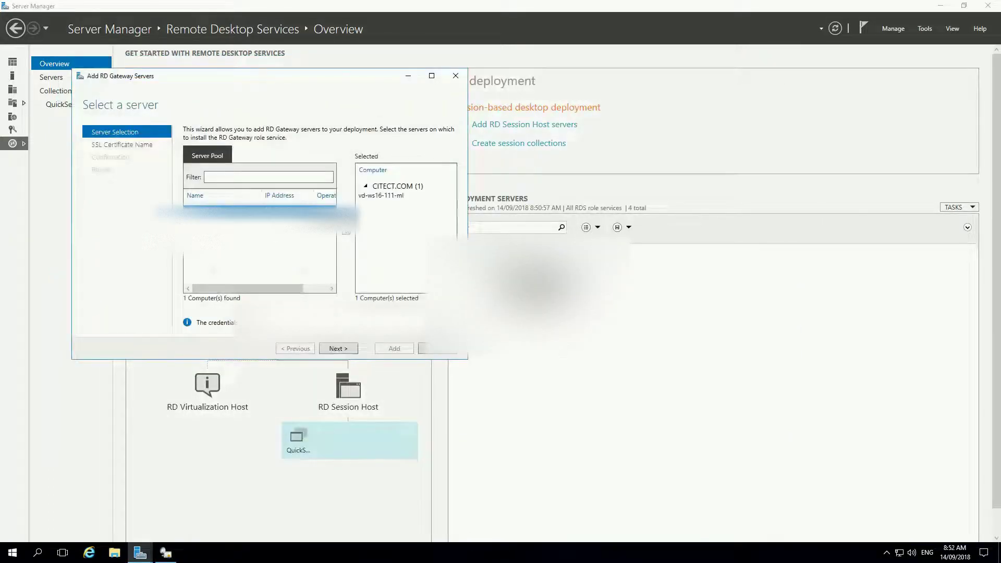
pyautogui.click(337, 348)
pyautogui.write('vd-ws16-111-ml.citect.com')
pyautogui.click(344, 349)
pyautogui.click(383, 346)
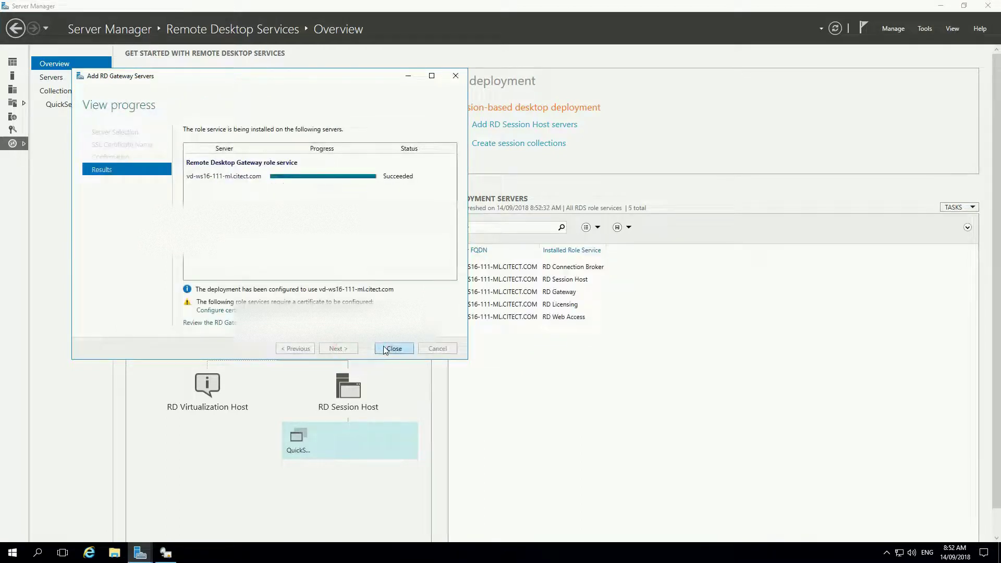
pyautogui.click(392, 348)
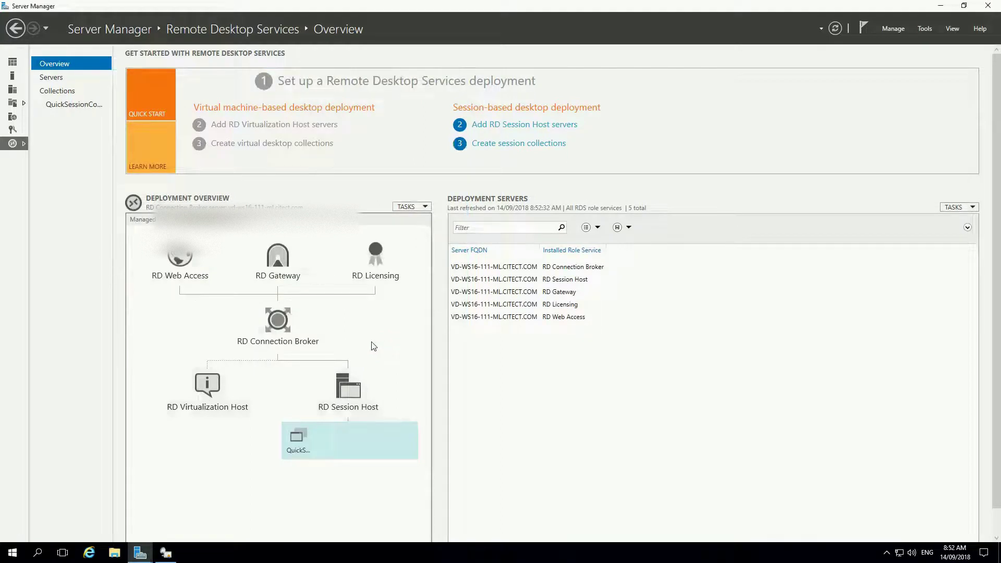
# Open the certificate settings in the deployment properties and select the RD Gateway role service.
pyautogui.click(425, 208)
pyautogui.click(385, 218)
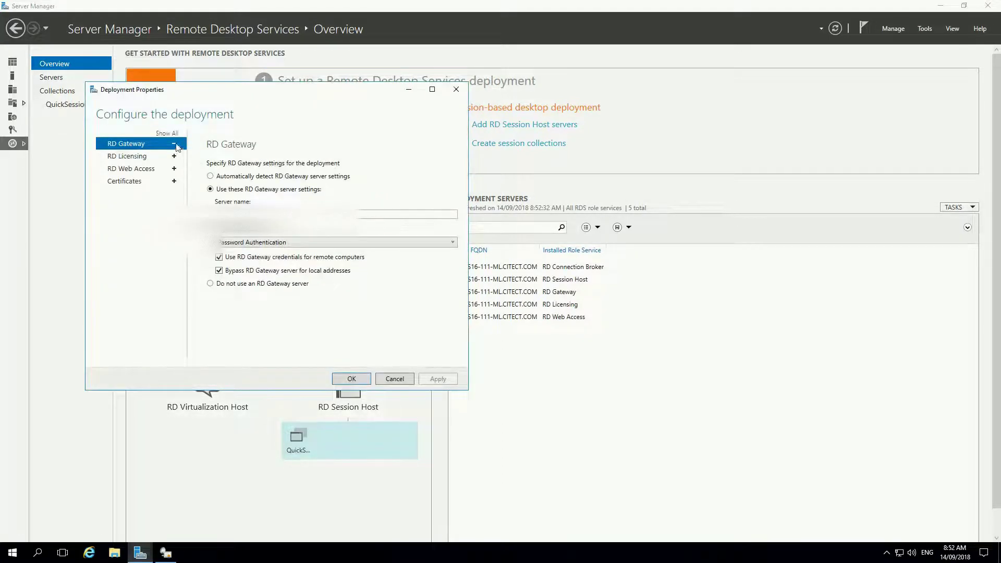
pyautogui.click(174, 181)
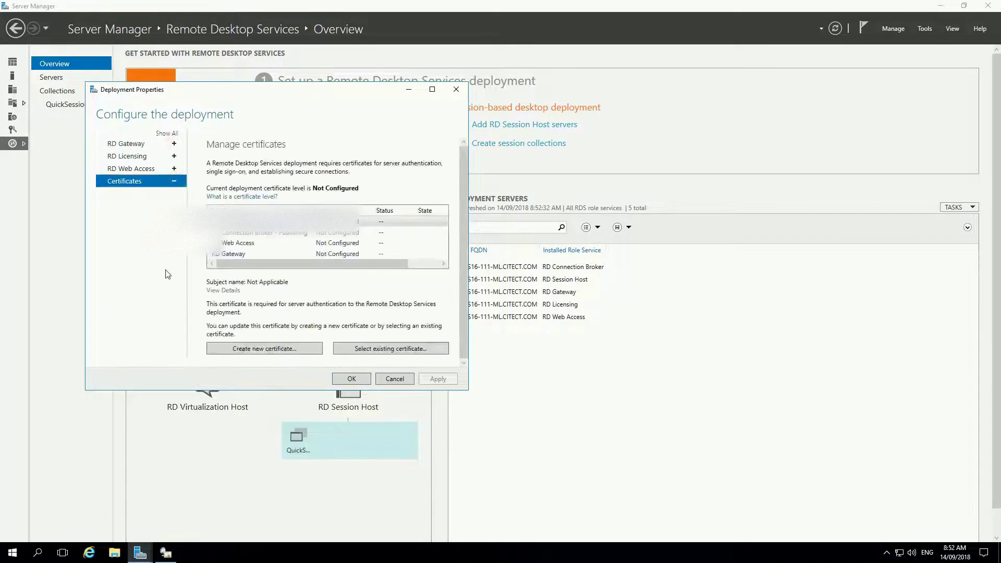
pyautogui.click(250, 253)
pyautogui.scroll(-1, 319, 291)
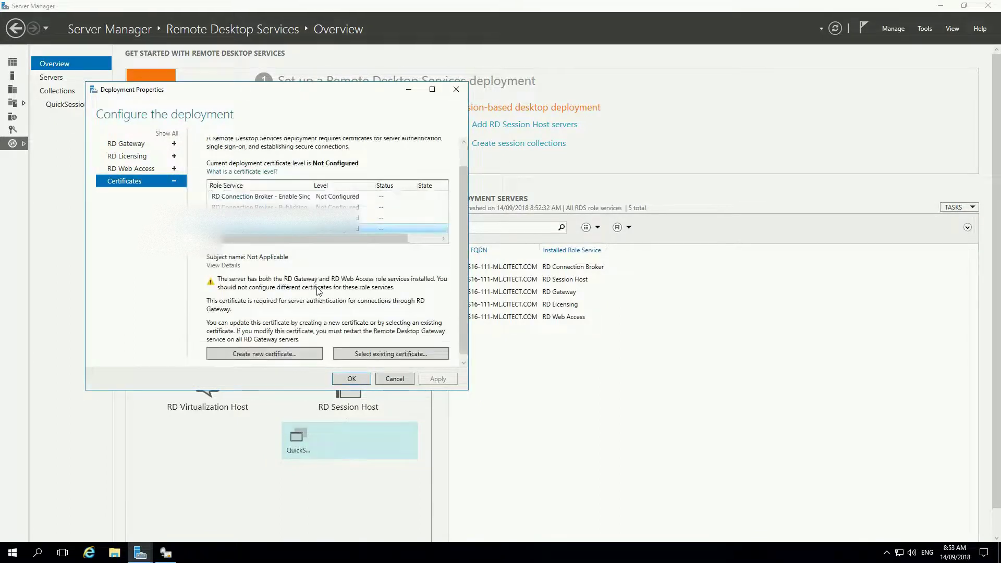
# Review the certificate level descriptions, start a new RD Gateway certificate named vd-ws16-111-ml-certificate.citect.com, and enter the certificate password.
pyautogui.click(267, 172)
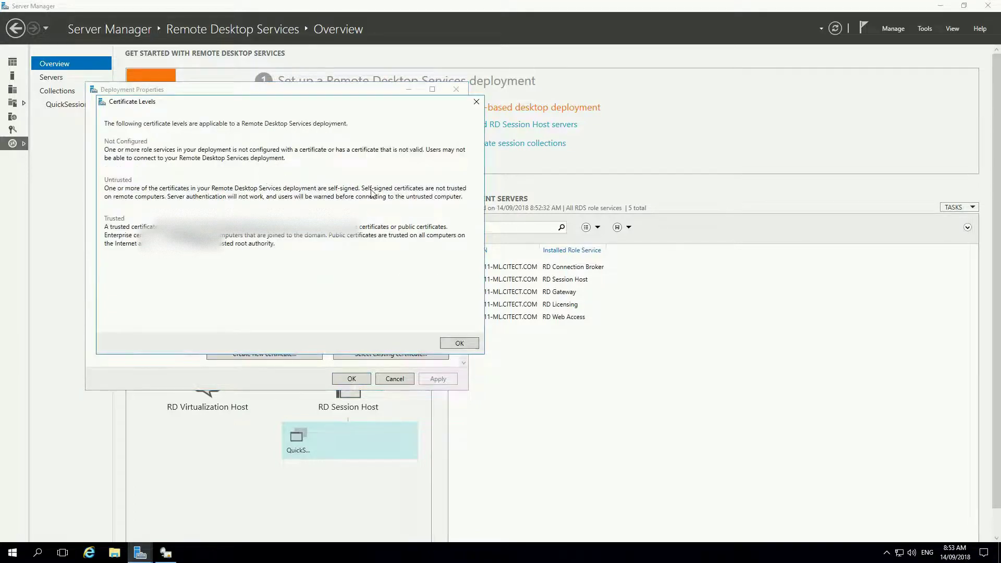
pyautogui.click(458, 343)
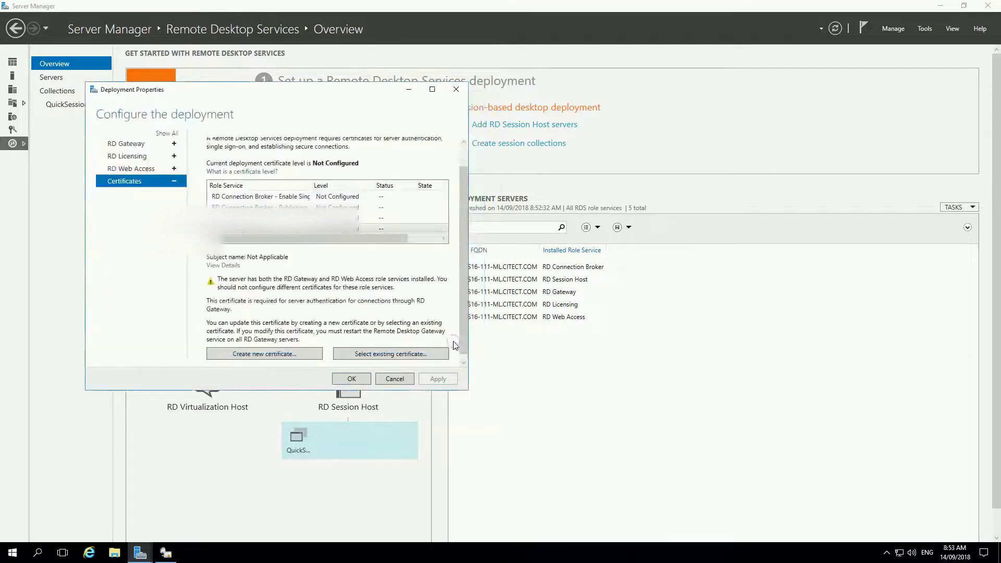
pyautogui.click(289, 354)
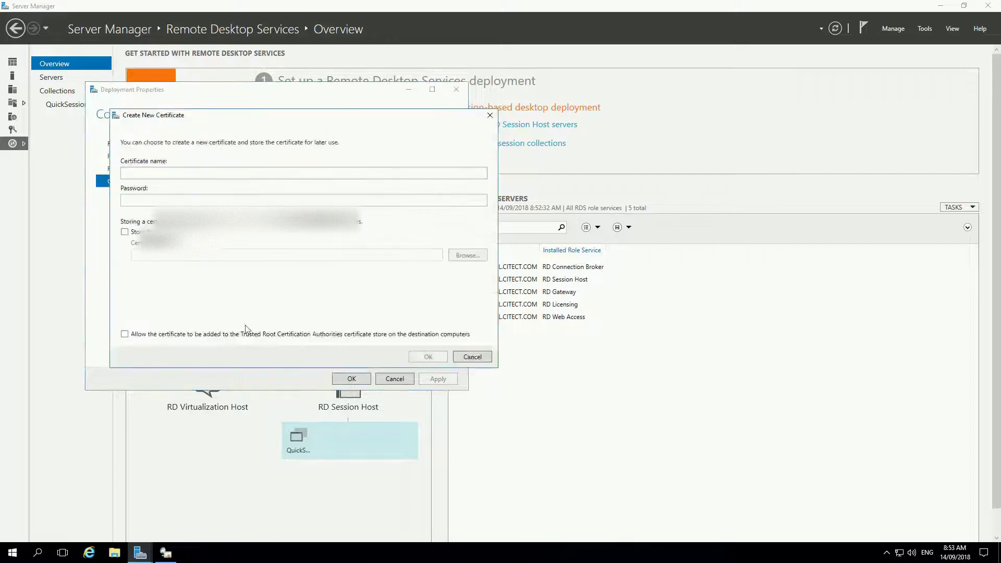
pyautogui.write('vd-ws16-111-ml-certificate.citect.com')
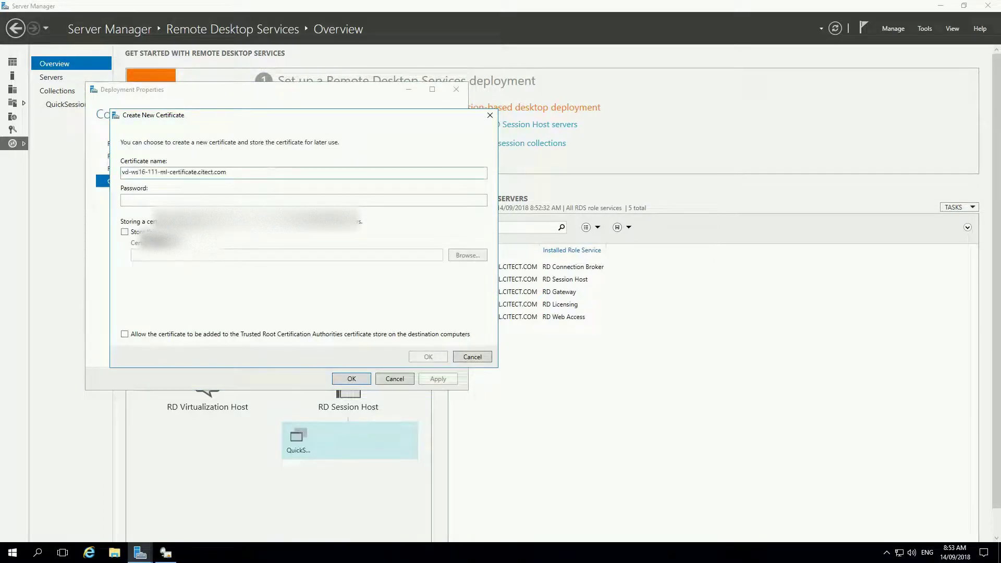
pyautogui.click(224, 199)
pyautogui.write('*********')
# Enable storing the new certificate and set its file to vd-ws16-111-ml-certificate.pfx in C:\Temp\Certificates.
pyautogui.click(125, 232)
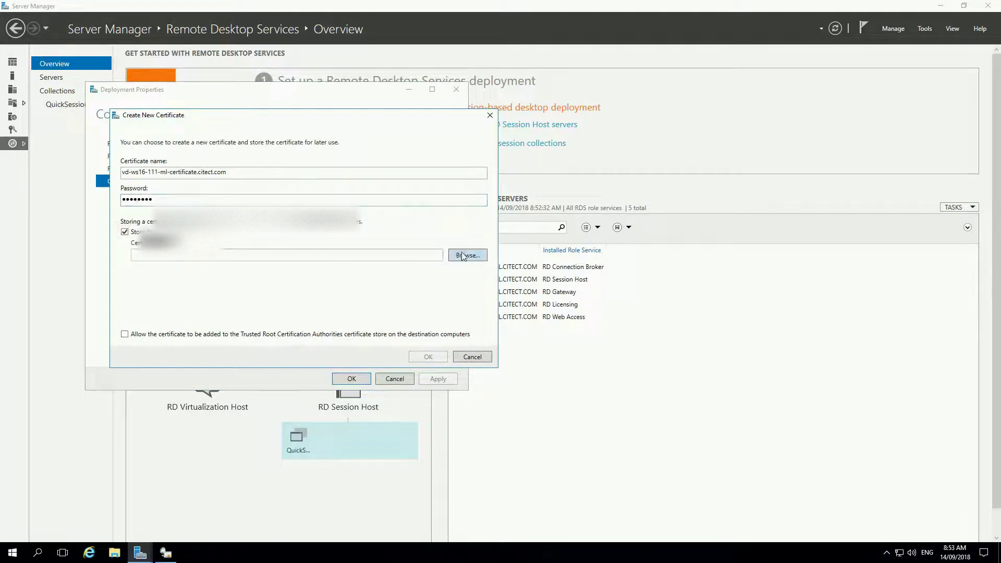
pyautogui.click(463, 256)
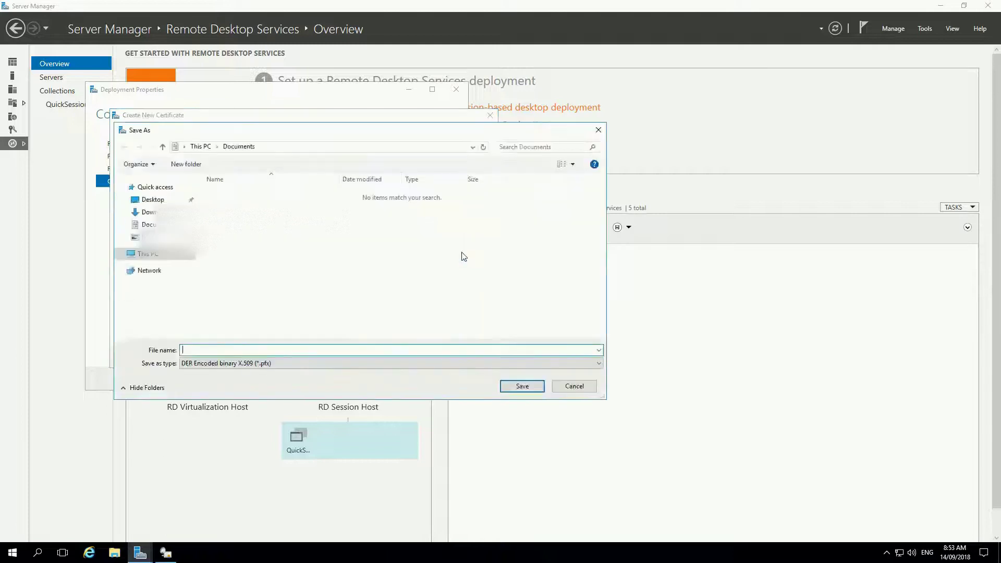
pyautogui.click(123, 254)
pyautogui.click(161, 320)
pyautogui.doubleClick(224, 248)
pyautogui.doubleClick(230, 197)
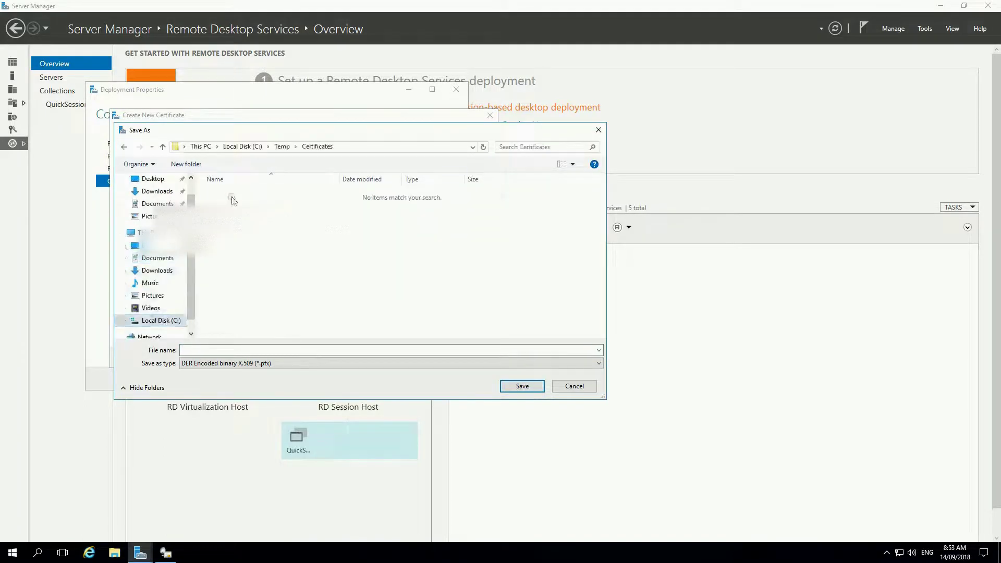
pyautogui.click(224, 348)
pyautogui.write('vd-ws16-111-rdl-certificate.citect.com')
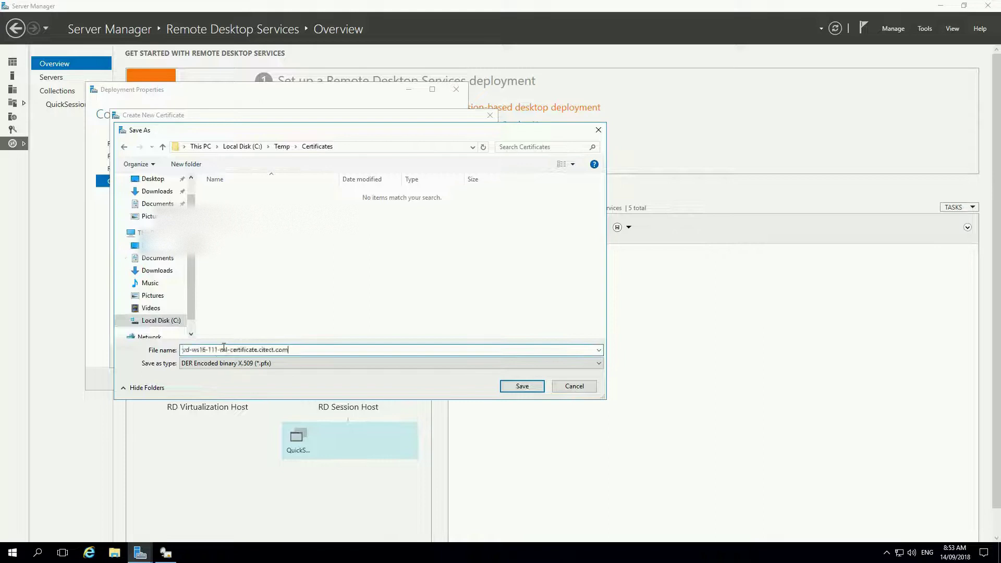
pyautogui.moveTo(257, 350); pyautogui.dragTo(287, 350)
pyautogui.press('Delete')
pyautogui.press('Return')
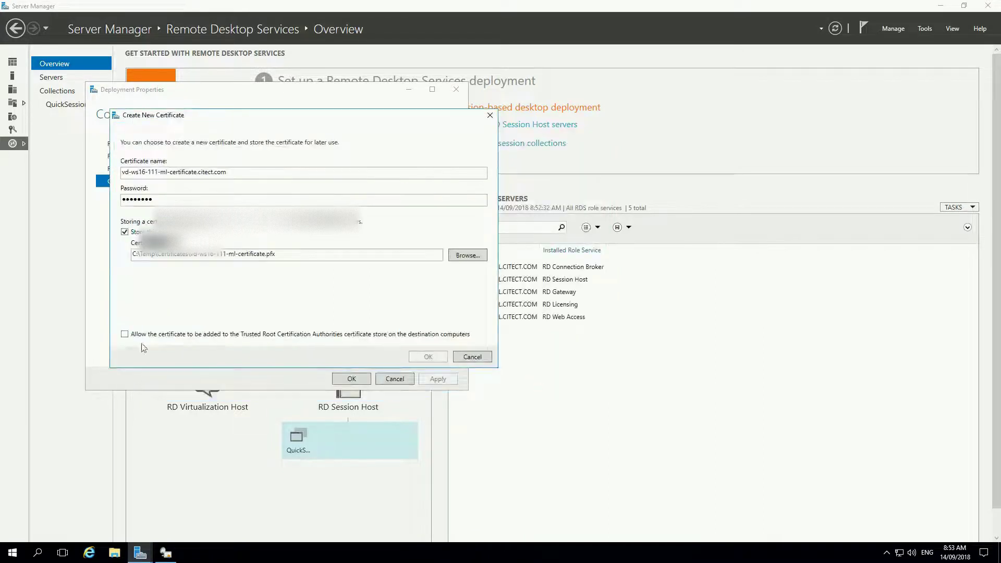
# Allow adding the certificate to the Trusted Root Certification Authorities store, create it, and apply it to RD Gateway.
pyautogui.click(125, 335)
pyautogui.click(422, 357)
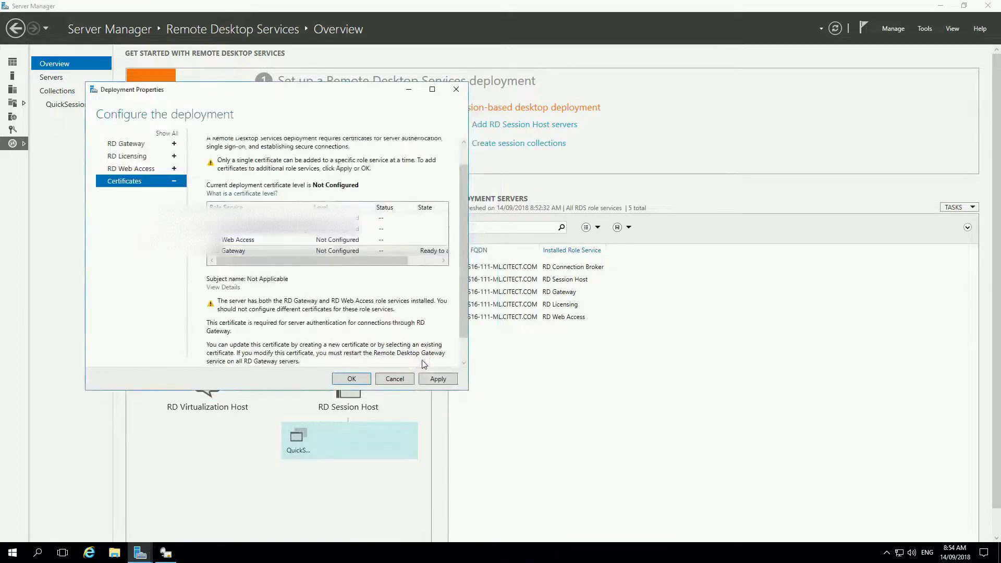
pyautogui.moveTo(469, 394); pyautogui.dragTo(637, 481)
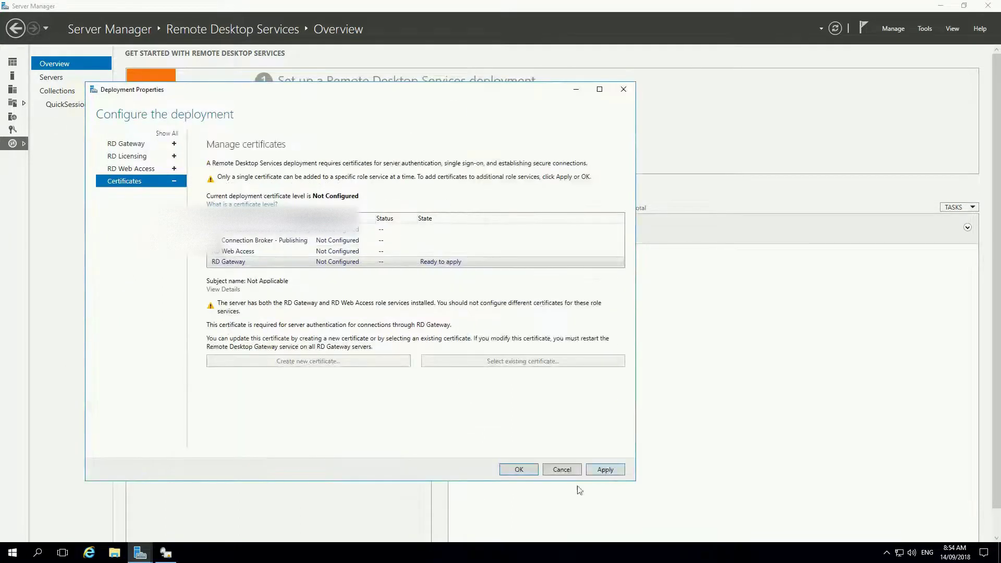
pyautogui.click(599, 468)
# Apply the existing vd-ws16-111-ml-certificate.pfx to RD Web Access, entering the certificate password and allowing the trusted root store.
pyautogui.click(237, 237)
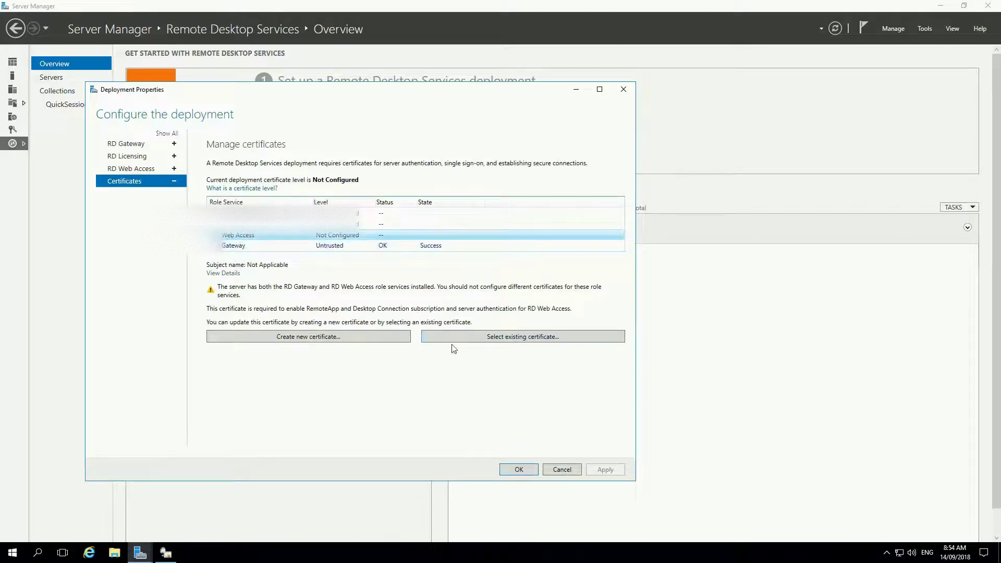
pyautogui.click(457, 337)
pyautogui.click(354, 139)
pyautogui.click(179, 100)
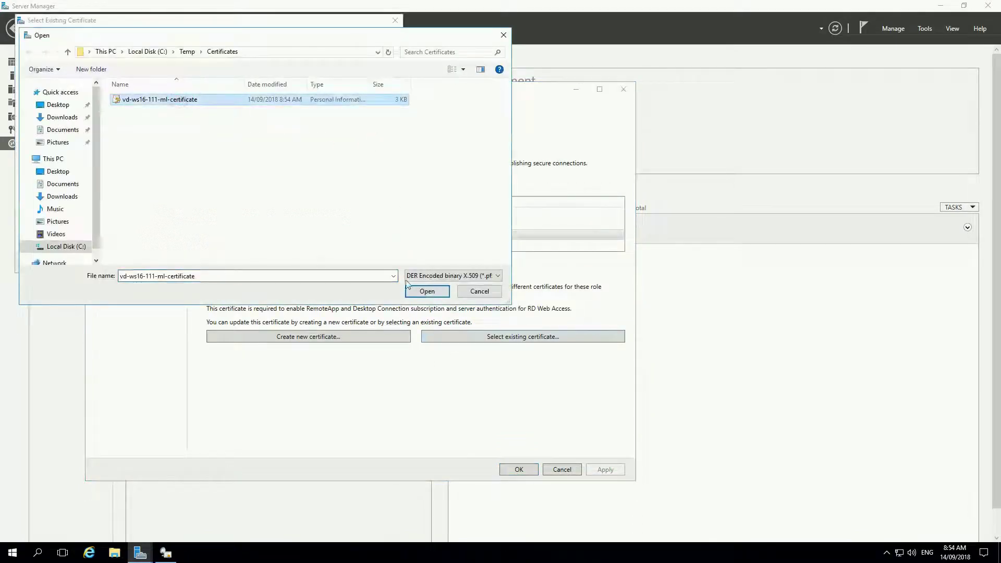
pyautogui.doubleClick(179, 100)
pyautogui.click(100, 167)
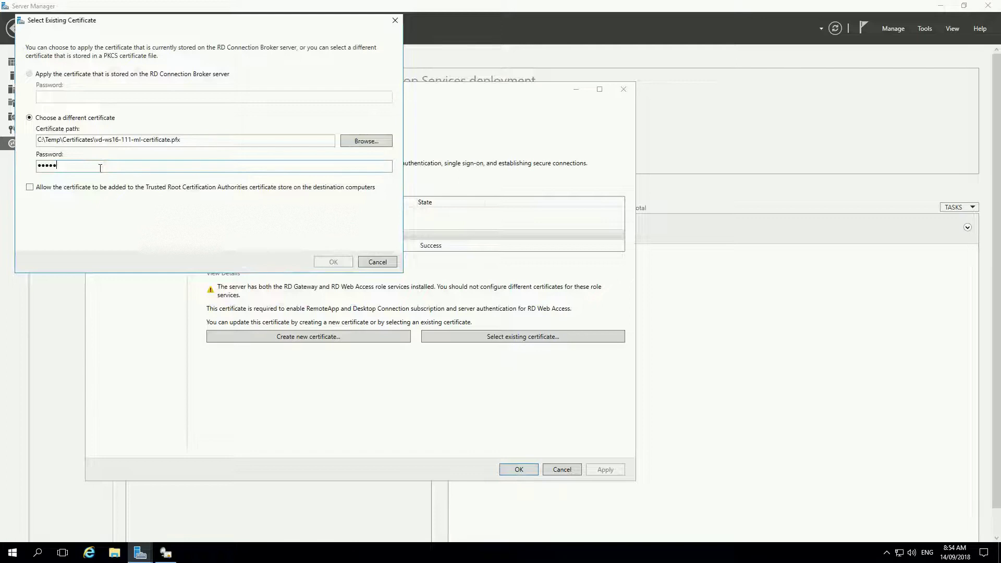
pyautogui.click(30, 186)
pyautogui.click(333, 262)
pyautogui.click(608, 470)
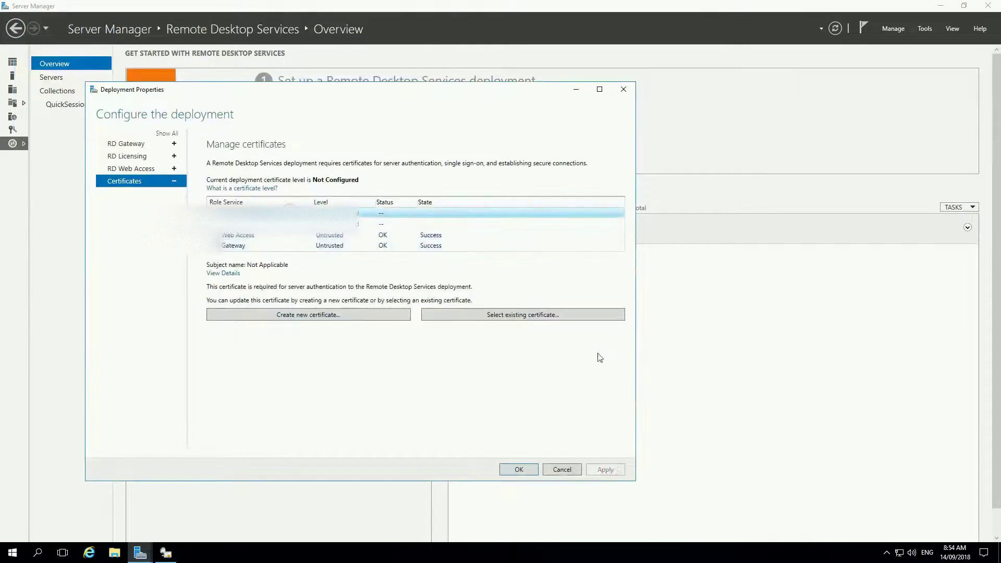
# Apply the existing vd-ws16-111-ml-certificate.pfx to RD Connection Broker - Enable Single Sign On, entering the certificate password and allowing the trusted root store.
pyautogui.click(576, 316)
pyautogui.click(381, 141)
pyautogui.doubleClick(149, 101)
pyautogui.press('Tab')
pyautogui.write('*********')
pyautogui.press('Tab')
pyautogui.click(30, 187)
pyautogui.click(333, 261)
pyautogui.click(605, 470)
# Apply vd-ws16-111-ml-certificate.pfx to RD Connection Broker - Publishing with the certificate password and trusted root store allowed, and close the deployment properties.
pyautogui.click(313, 224)
pyautogui.click(524, 315)
pyautogui.click(378, 154)
pyautogui.doubleClick(172, 110)
pyautogui.click(88, 180)
pyautogui.write('*********')
pyautogui.click(43, 200)
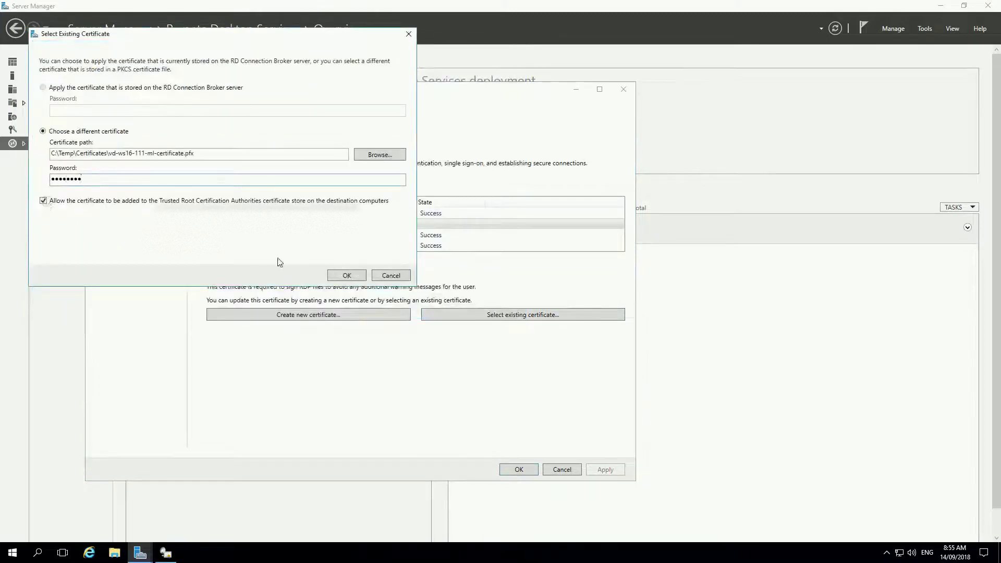
pyautogui.click(347, 275)
pyautogui.click(605, 469)
pyautogui.click(174, 181)
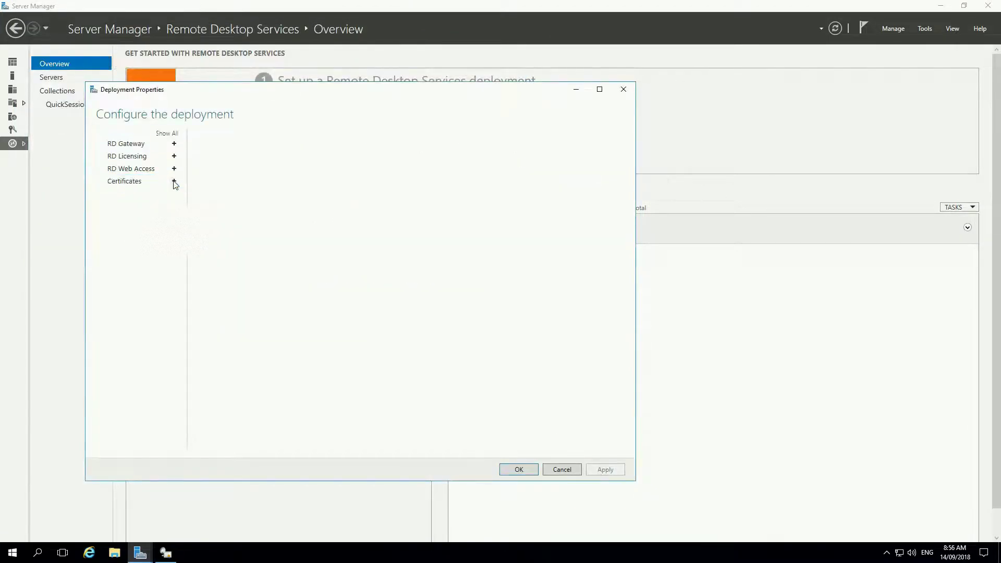
pyautogui.click(519, 469)
# Open the local computer certificate manager by running certlm.msc.
pyautogui.click(12, 552)
pyautogui.write('run')
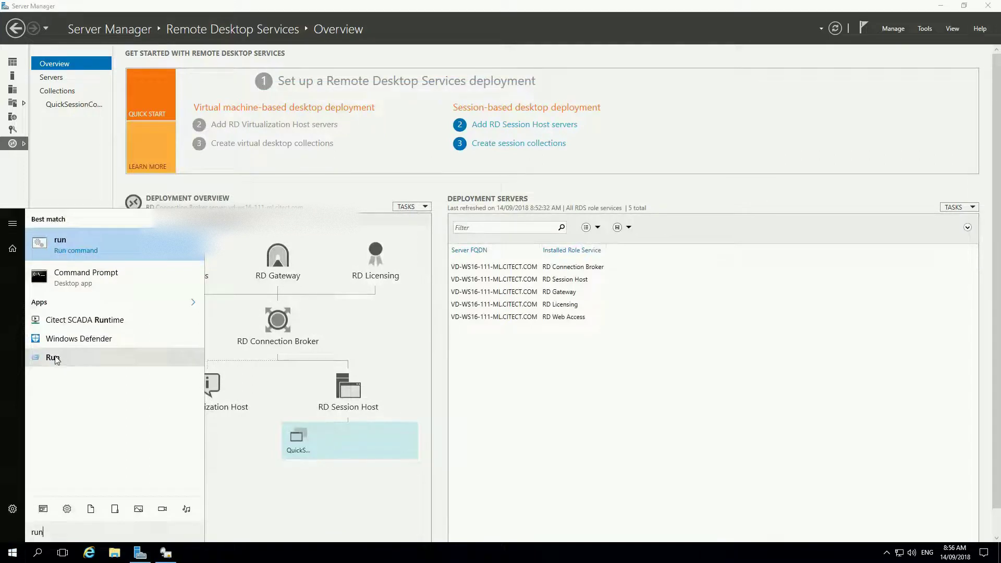
pyautogui.click(52, 357)
pyautogui.write('certlm.msc')
pyautogui.press('Return')
# Show the certificates in the Personal store and widen the window and the Issued To column.
pyautogui.moveTo(172, 245); pyautogui.dragTo(319, 230)
pyautogui.click(158, 280)
pyautogui.click(193, 290)
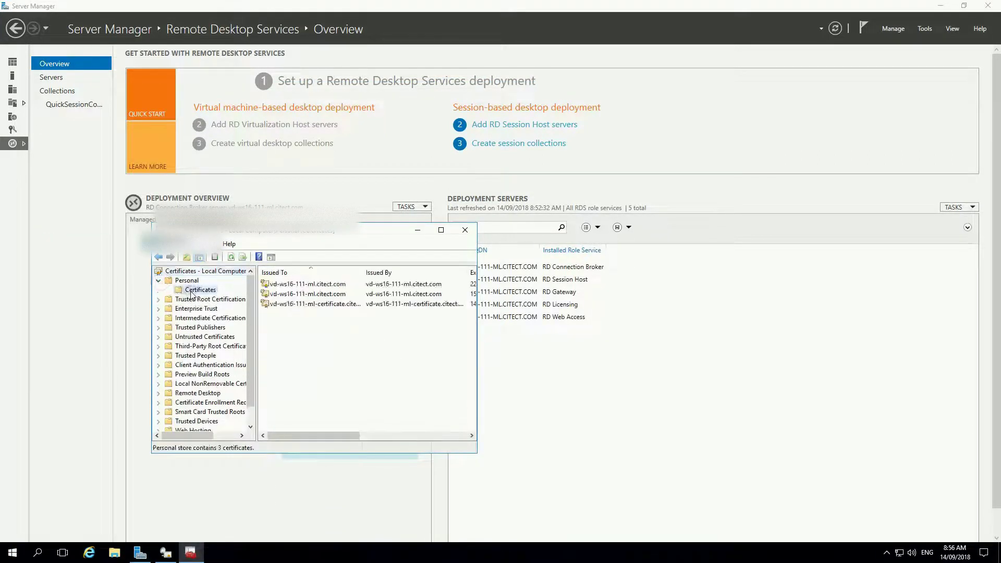
pyautogui.moveTo(476, 452); pyautogui.dragTo(622, 459)
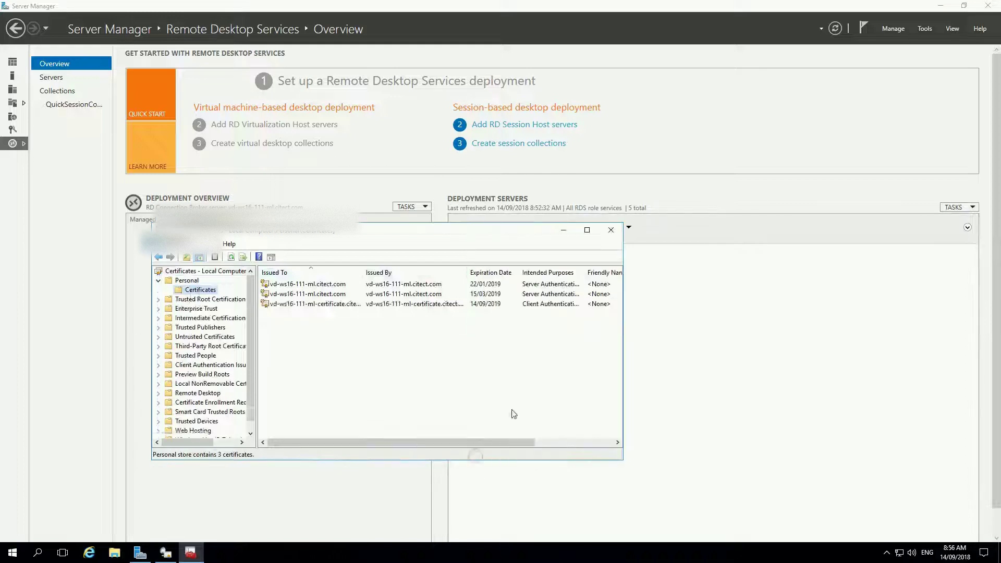
pyautogui.moveTo(363, 271); pyautogui.dragTo(385, 271)
# Start exporting the vd-ws16-111-ml-certificate.citect.com certificate without its private key in DER Encoded Binary X.509 format.
pyautogui.rightClick(328, 305)
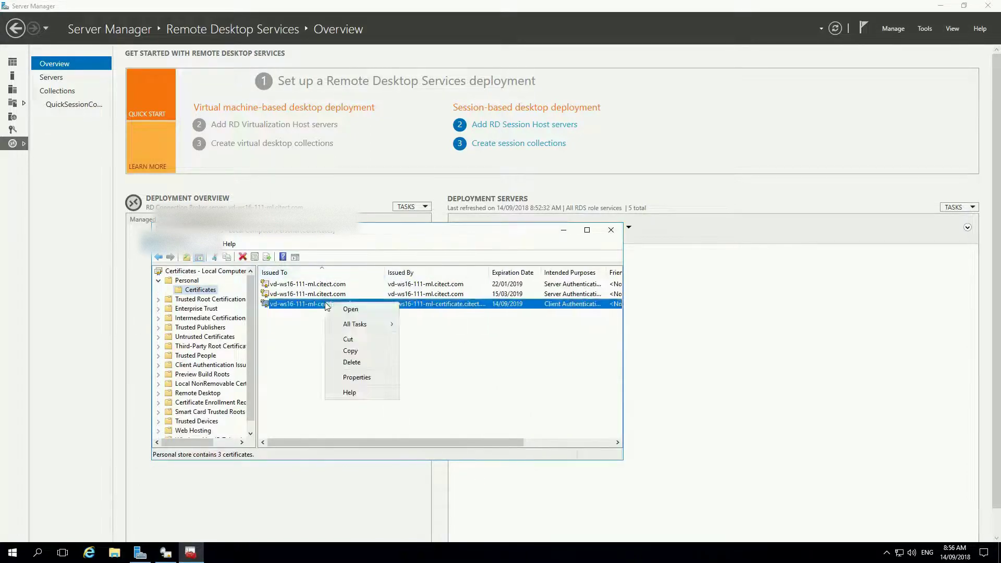
pyautogui.moveTo(354, 324)
pyautogui.click(269, 393)
pyautogui.click(462, 467)
pyautogui.click(462, 467)
pyautogui.click(462, 467)
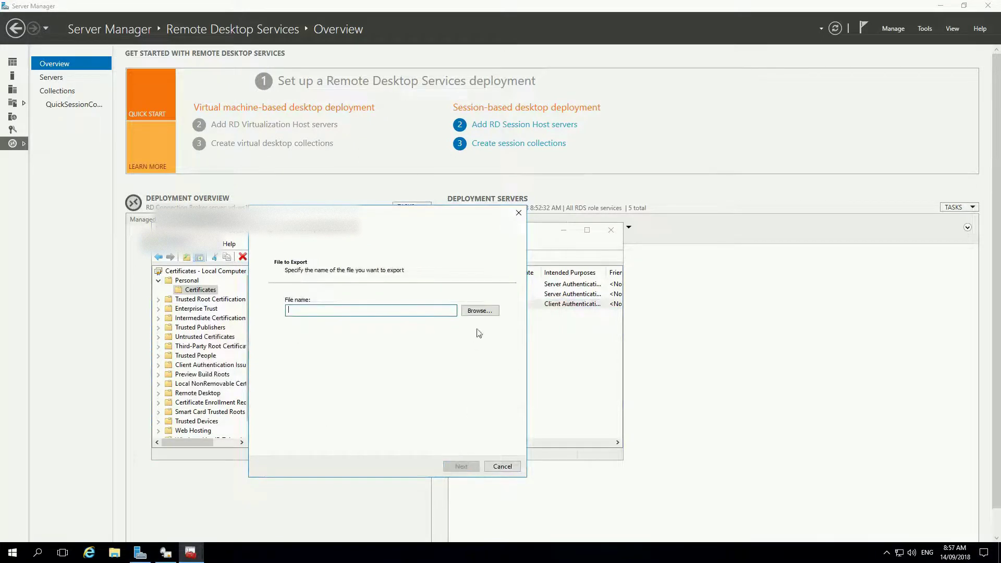
# Set the export file to vd-ws16-111-ml-cert in C:\Temp\Certificates and complete the certificate export.
pyautogui.click(478, 311)
pyautogui.click(300, 419)
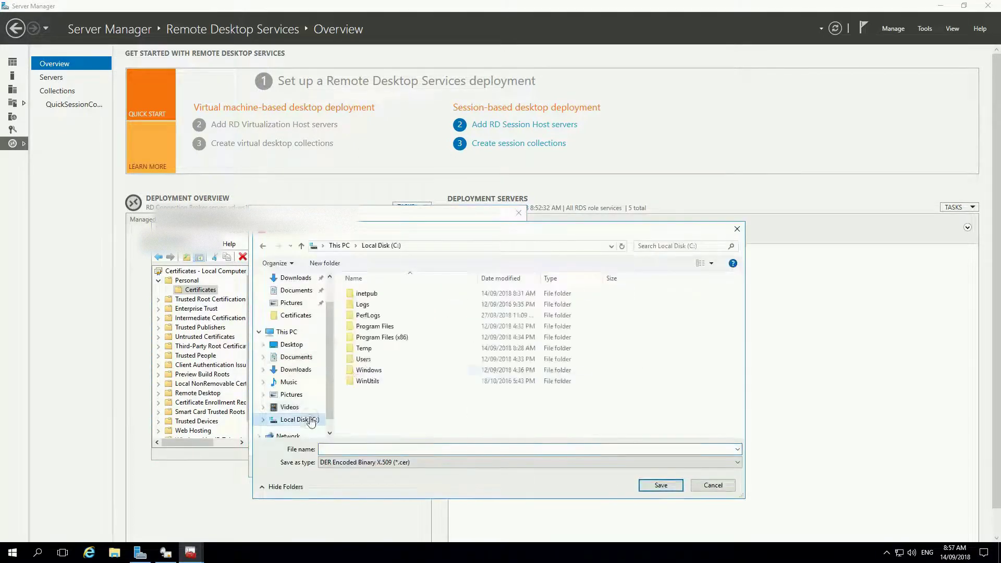
pyautogui.doubleClick(362, 348)
pyautogui.doubleClick(360, 292)
pyautogui.write('vd-ws16-111-ml')
pyautogui.click(652, 485)
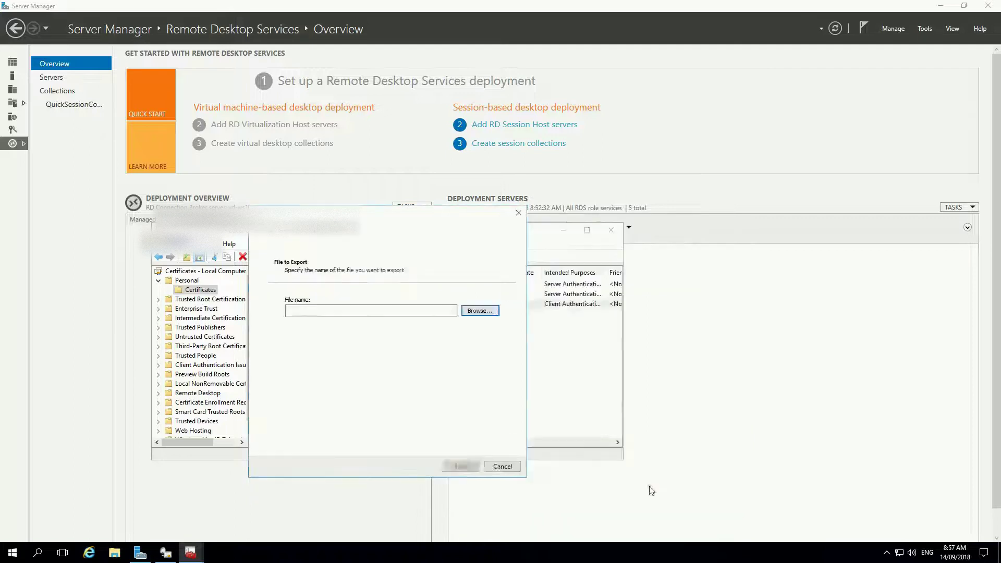
pyautogui.click(461, 467)
pyautogui.click(469, 469)
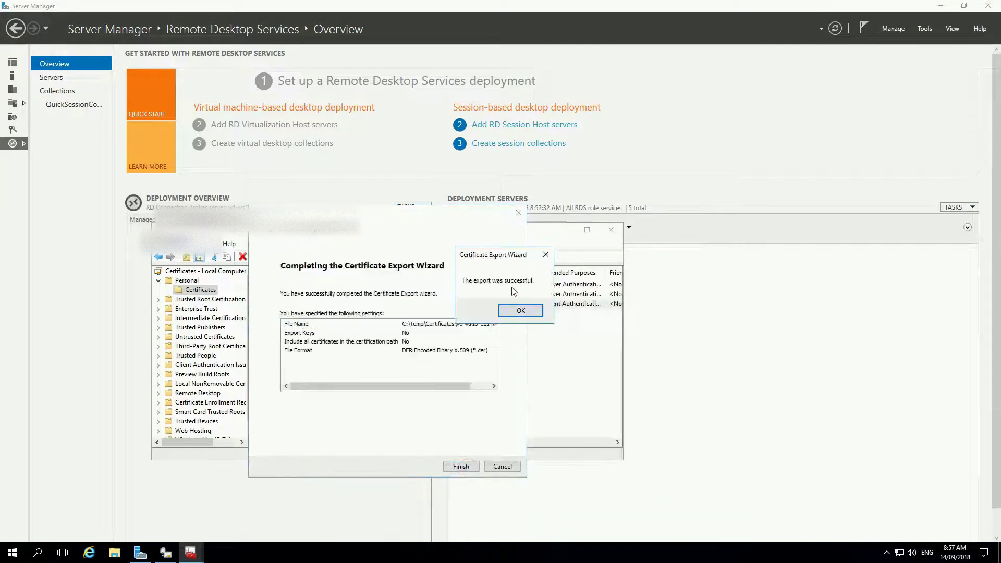
pyautogui.click(520, 311)
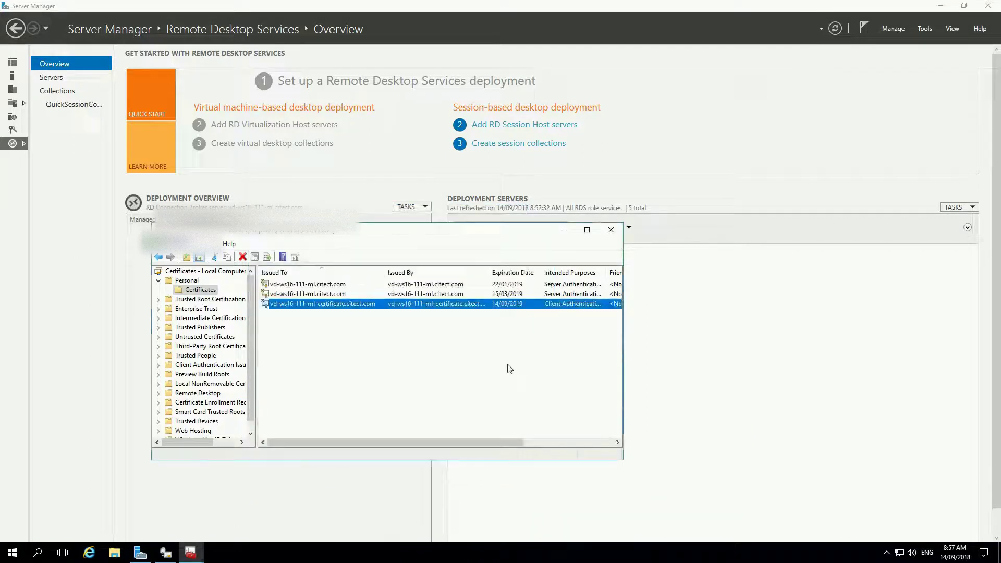
# Check the exported certificate files in the C:\Temp\Certificates folder, minimize that folder window and close the certificate manager.
pyautogui.rightClick(114, 552)
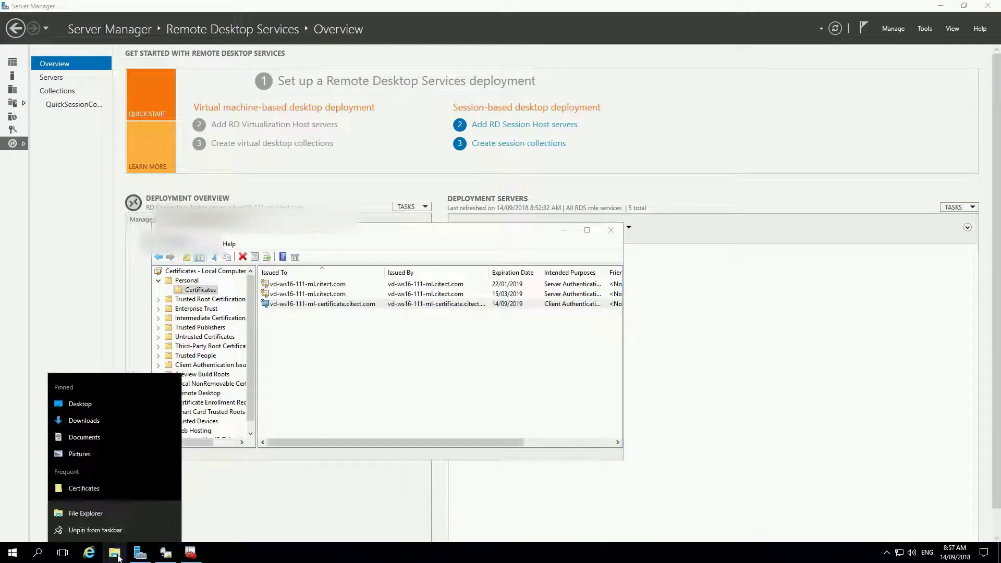
pyautogui.click(68, 489)
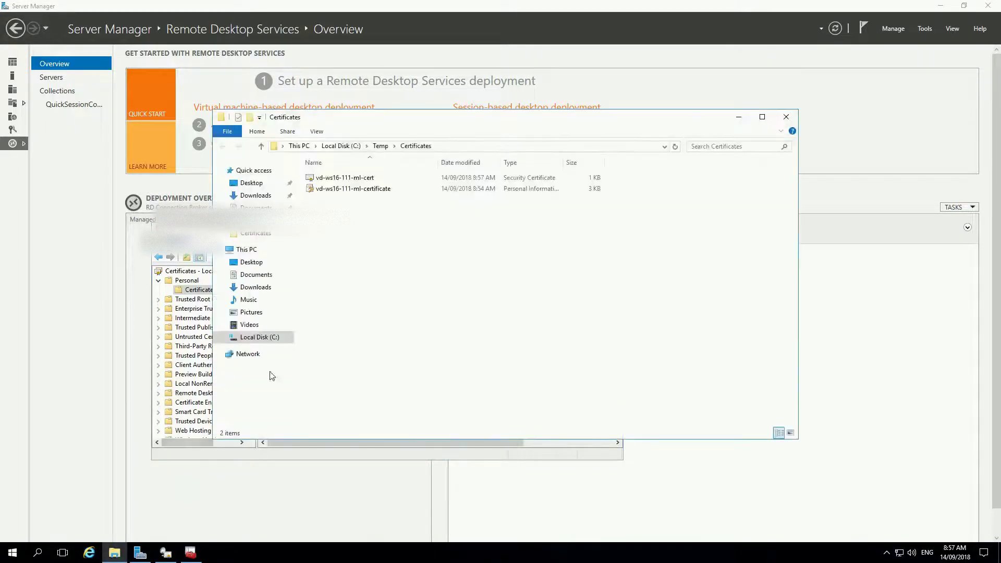
pyautogui.click(375, 189)
pyautogui.click(369, 176)
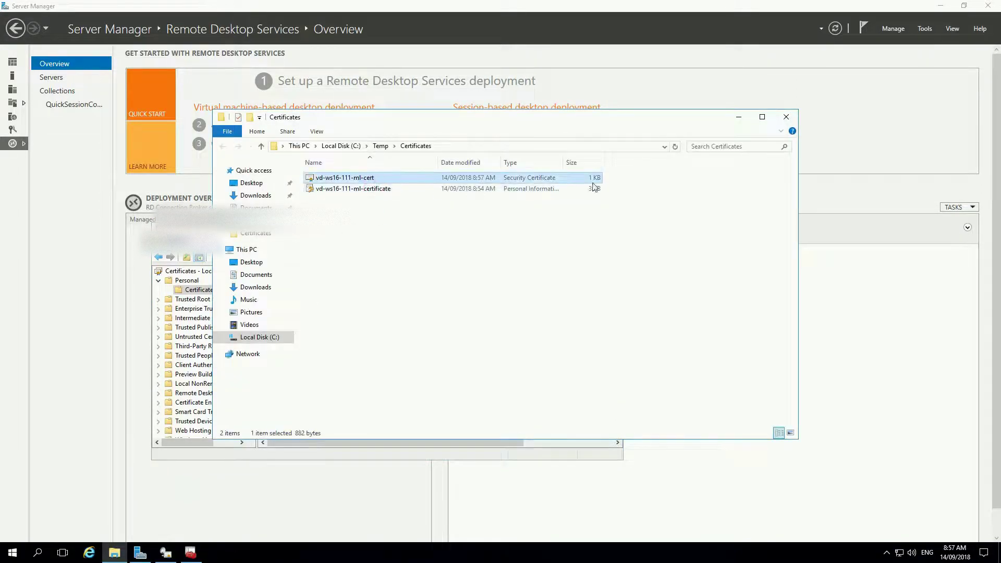
pyautogui.click(738, 116)
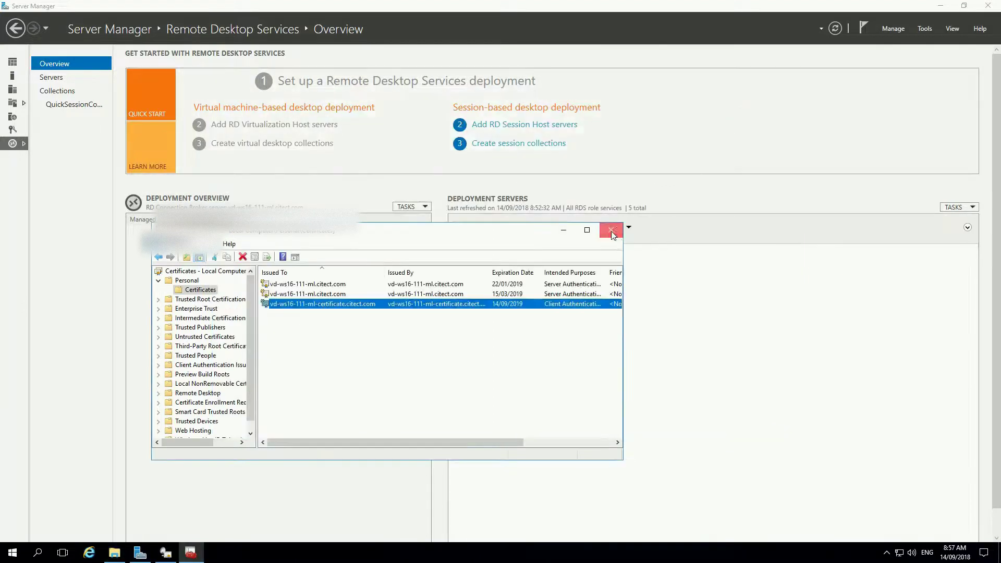
pyautogui.click(611, 230)
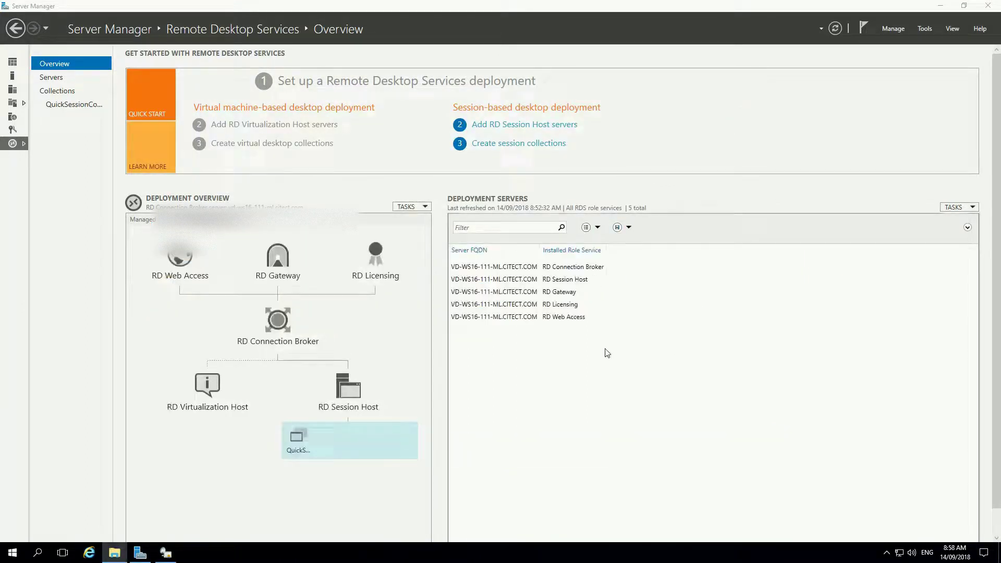
# Turn off bypassing the RD Gateway server for local addresses in the deployment properties.
pyautogui.click(411, 206)
pyautogui.click(412, 218)
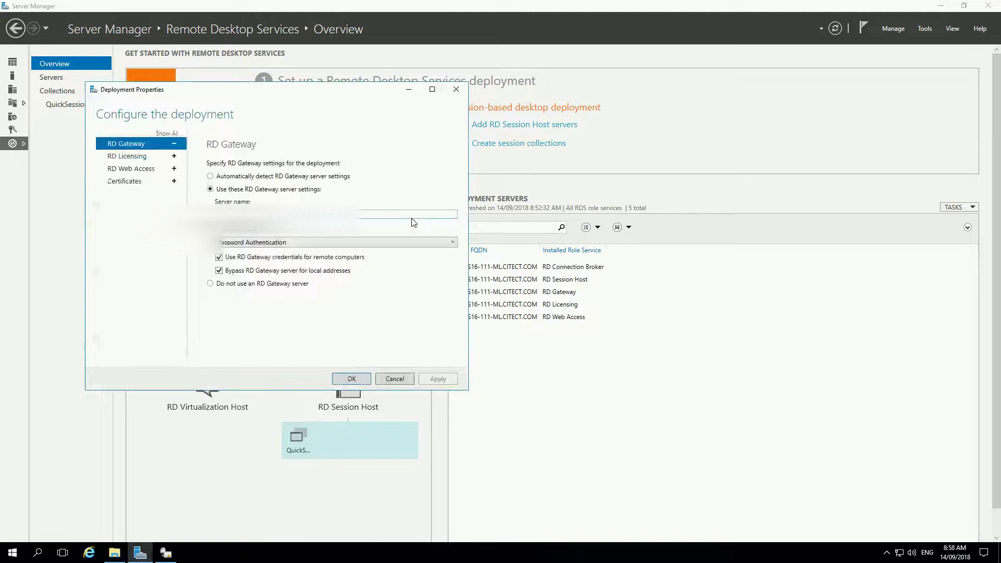
pyautogui.click(219, 271)
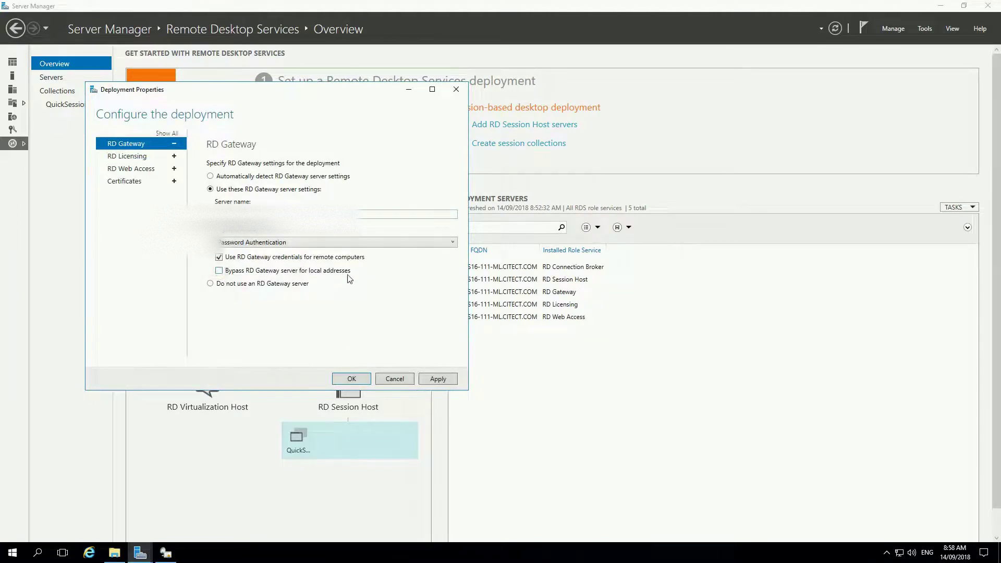
# Set the Remote Desktop licensing mode to Per User, apply it and close the deployment properties.
pyautogui.click(175, 144)
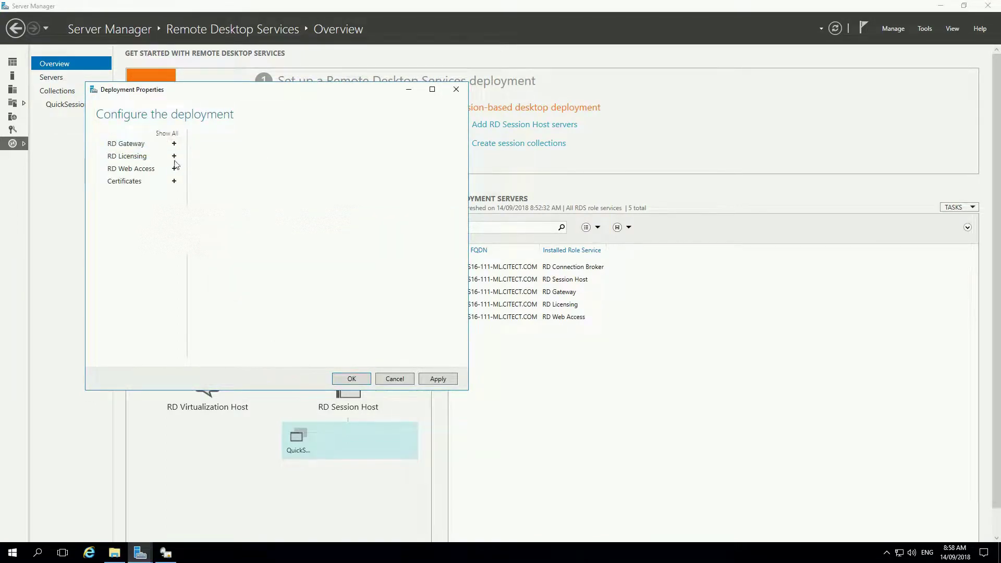
pyautogui.click(174, 156)
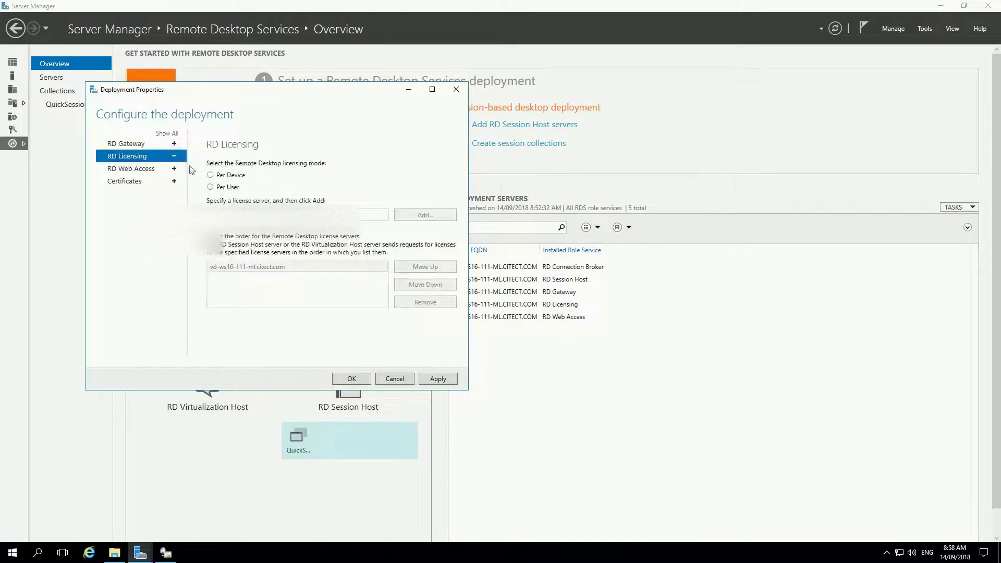
pyautogui.click(211, 187)
pyautogui.click(438, 380)
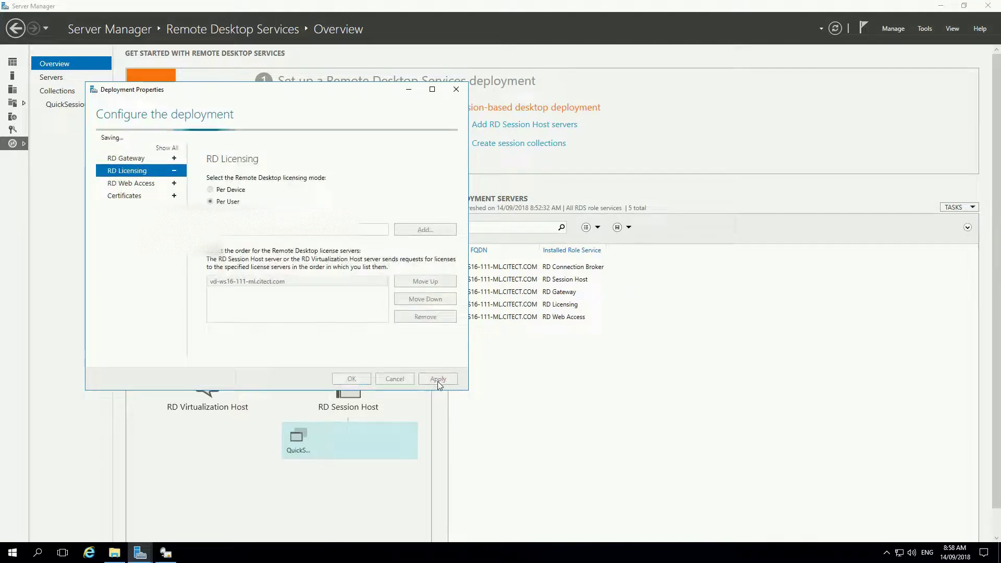
pyautogui.click(351, 379)
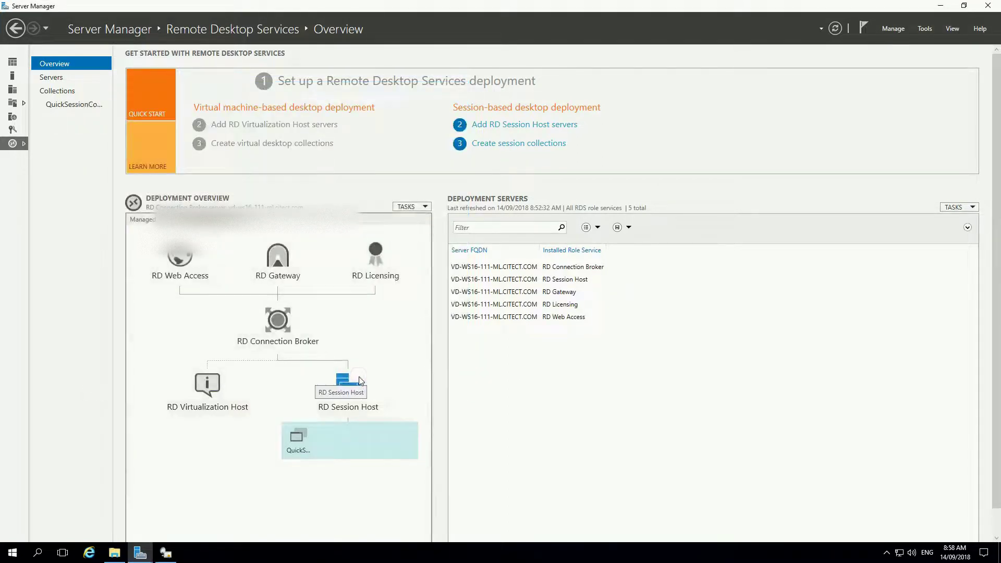
# Minimize Server Manager, start Windows PowerShell as administrator and move its window toward the middle of the desktop.
pyautogui.click(941, 6)
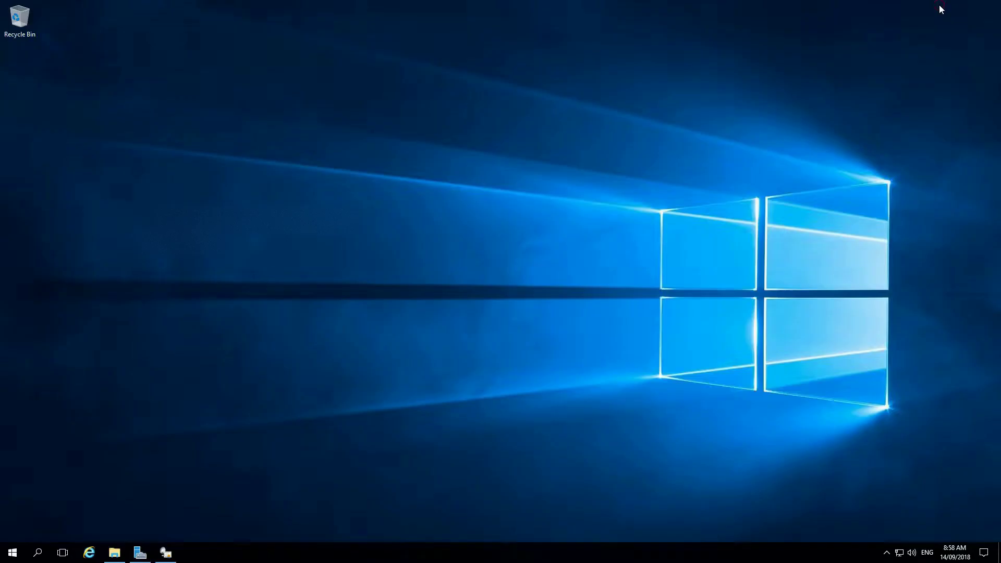
pyautogui.click(12, 552)
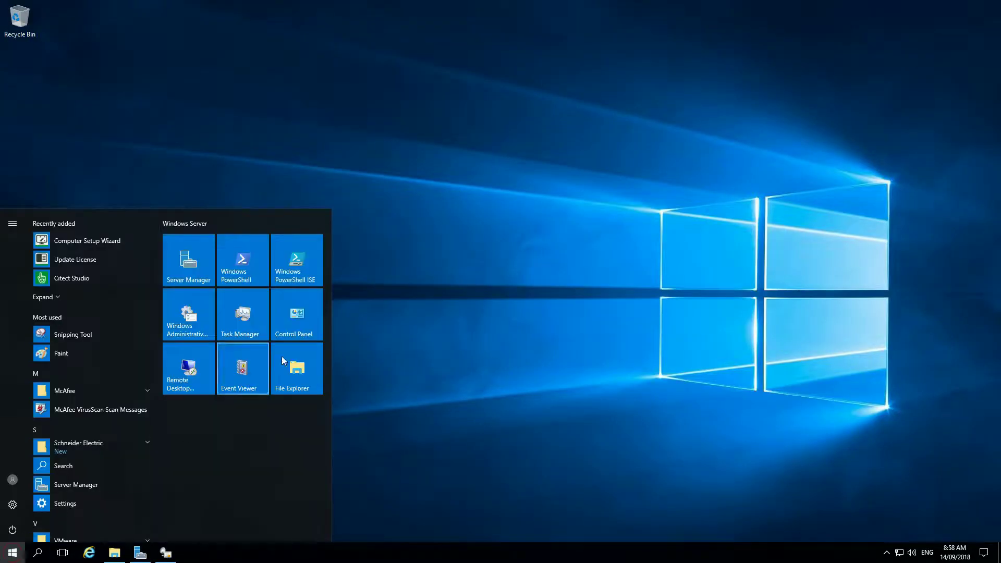
pyautogui.rightClick(245, 266)
pyautogui.moveTo(313, 306)
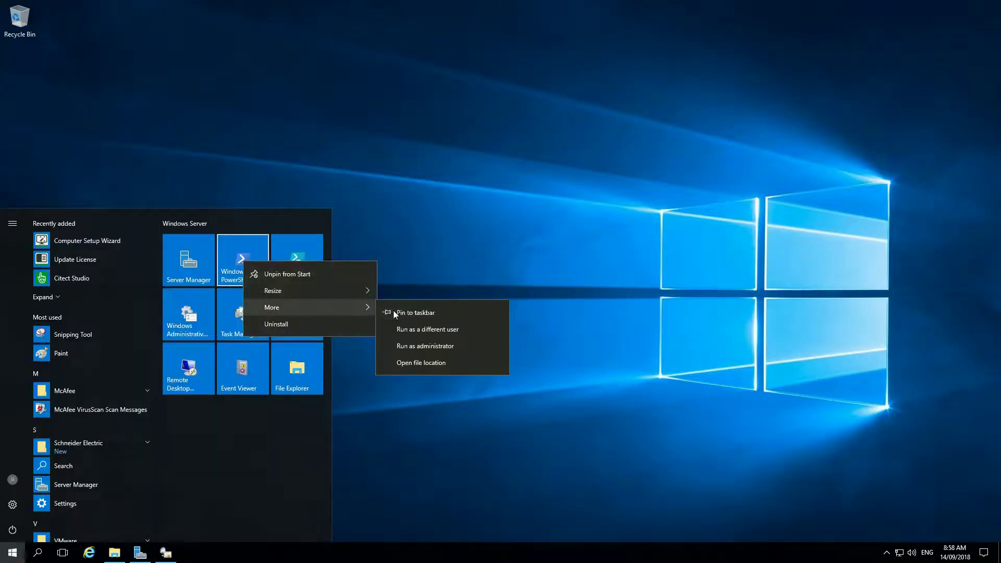
pyautogui.click(427, 340)
pyautogui.moveTo(313, 9); pyautogui.dragTo(569, 62)
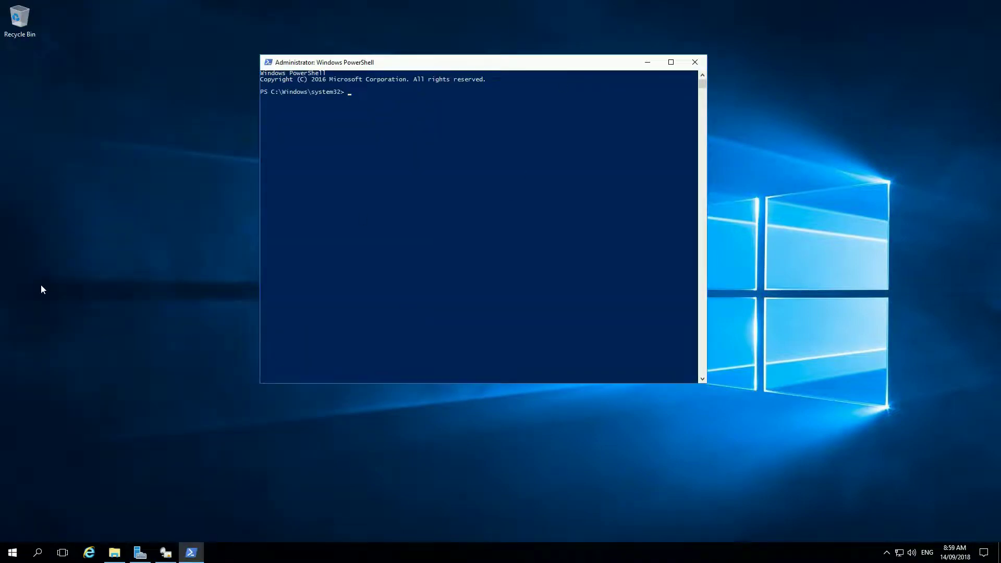
# Run Install-Module -Name PowerShellGet -Force and answer Y to installing the NuGet provider.
pyautogui.rightClick(353, 104)
pyautogui.press('Return')
pyautogui.click(470, 141)
pyautogui.write('Y')
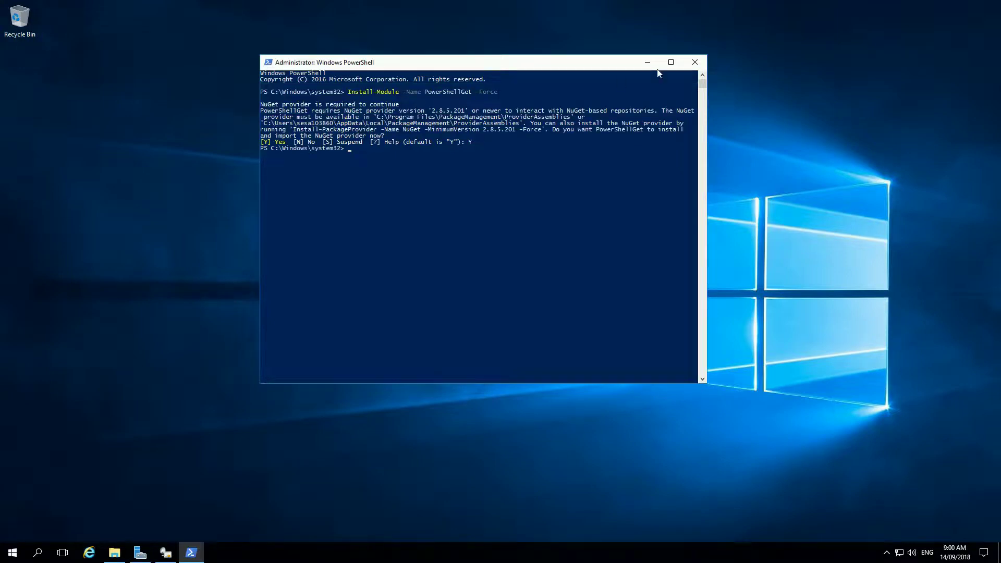
# Close the PowerShell session and start a new one as administrator.
pyautogui.click(695, 62)
pyautogui.click(13, 552)
pyautogui.rightClick(257, 268)
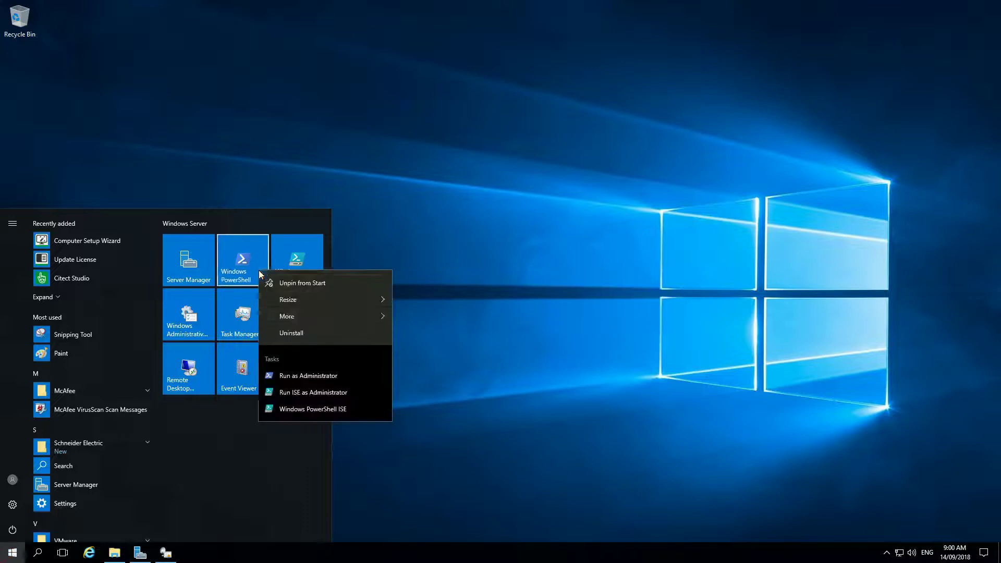
pyautogui.moveTo(306, 314)
pyautogui.click(420, 355)
pyautogui.moveTo(316, 4); pyautogui.dragTo(485, 36)
# Install the RDWebClientManagement PowerShell module, answering Y to the prompts and accepting its license terms.
pyautogui.click(276, 71)
pyautogui.rightClick(267, 78)
pyautogui.press('Return')
pyautogui.write('Y')
pyautogui.press('Return')
pyautogui.write('Y')
pyautogui.press('Return')
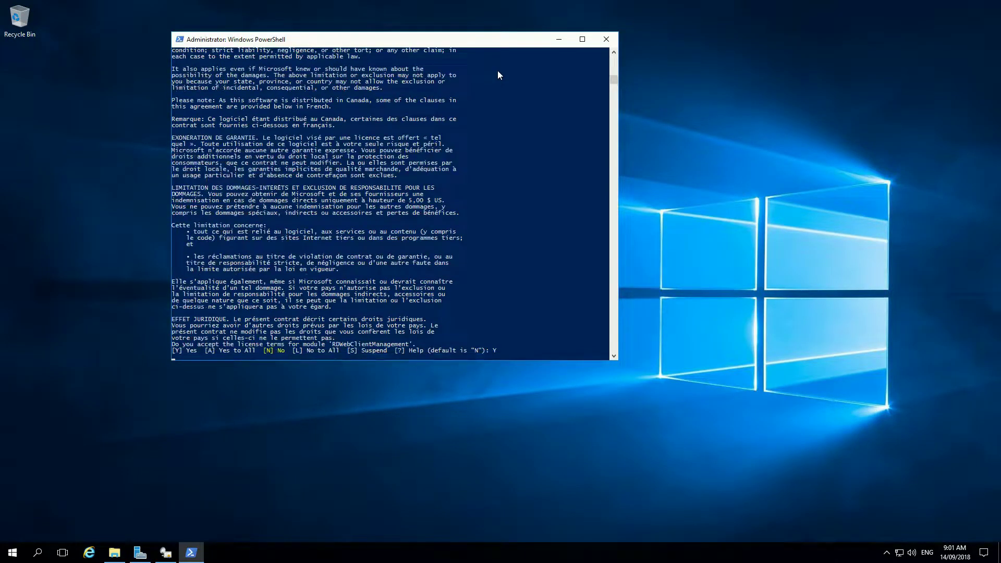
# Install the Remote Desktop web client package with Install-RDWebClientPackage.
pyautogui.rightClick(497, 75)
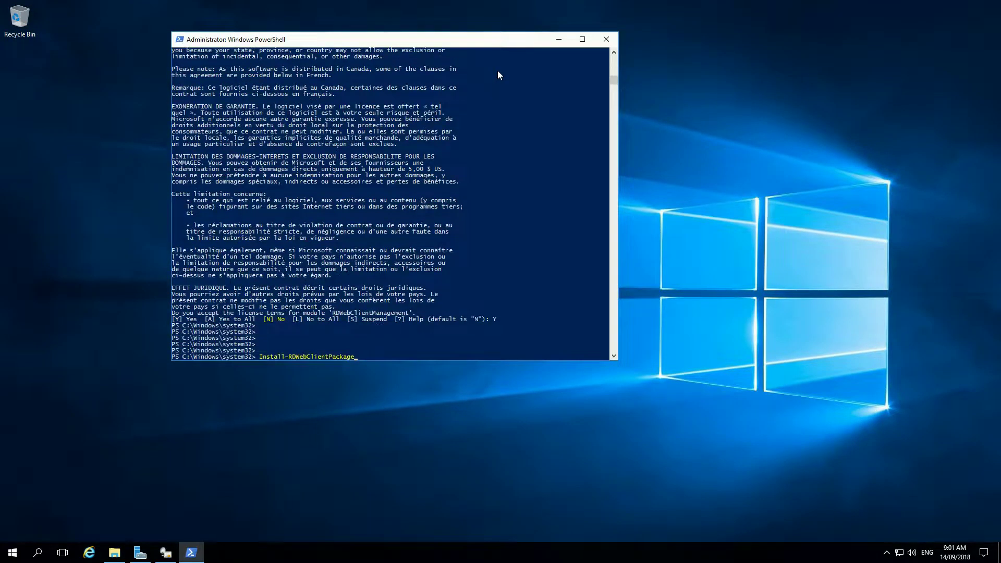
pyautogui.press('Return')
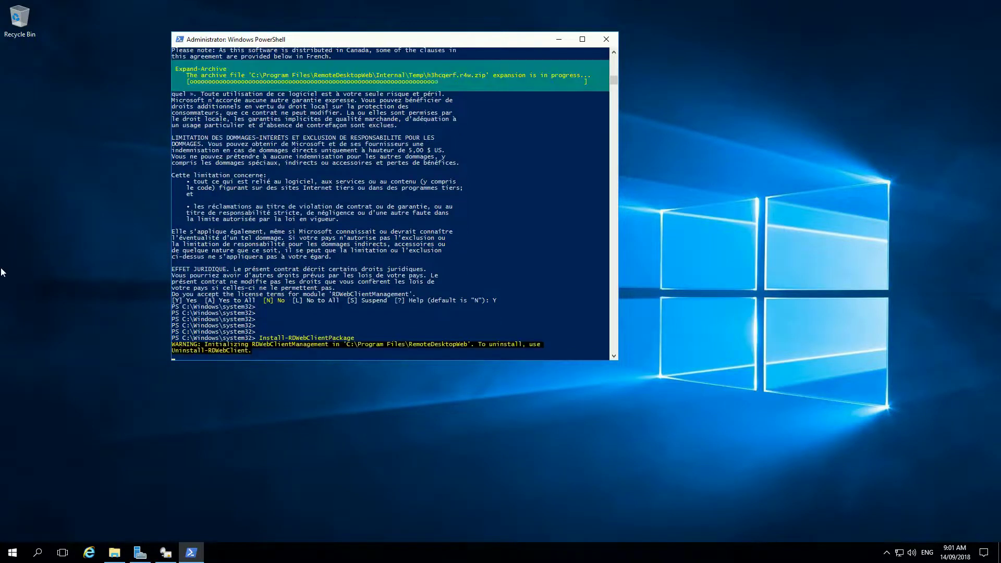
pyautogui.press('Return')
pyautogui.press('Return')
pyautogui.press('Return')
pyautogui.press('Return')
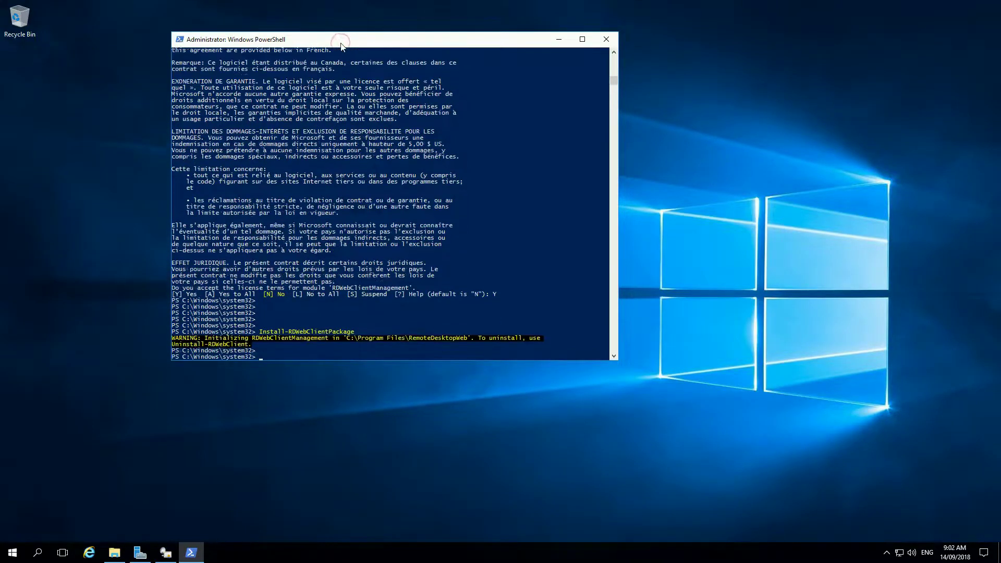
# Check the exported certificate's file name, then run Import-RDWebClientBrokerCert C:\Temp\Certificates\vd-ws16-111-ml-cert.cer in PowerShell.
pyautogui.click(118, 553)
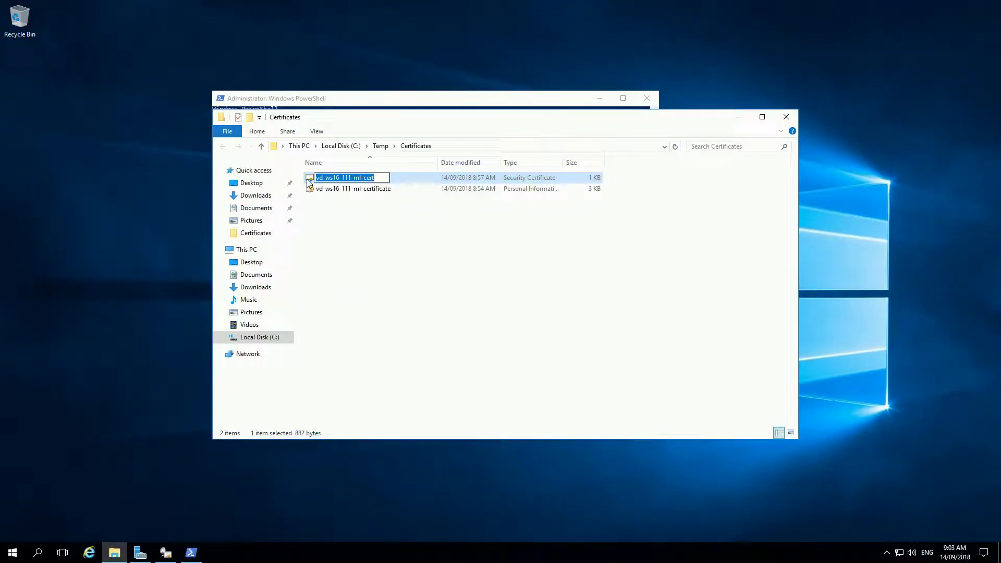
pyautogui.click(738, 117)
pyautogui.click(319, 141)
pyautogui.write('Import-RDWebClientBrokerCert C:\\Temp\\Certificates\\vd-ws16-111-ml-cert.cer')
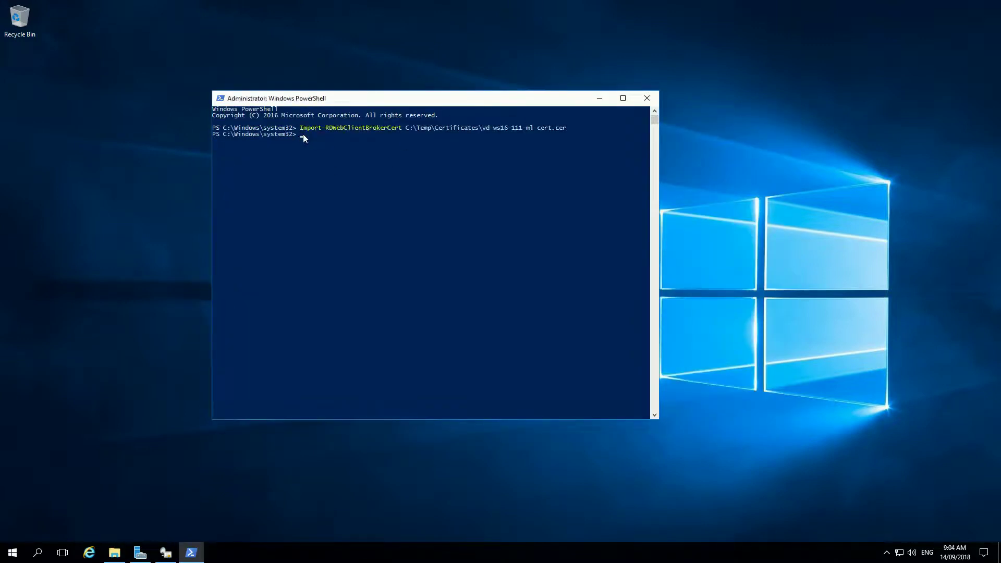
# Publish the web client with Publish-RDWebClientPackage -Type Production -Latest and return to the desktop.
pyautogui.write('Publish-RDWebClientPackage -Type Production -Latest')
pyautogui.press('Return')
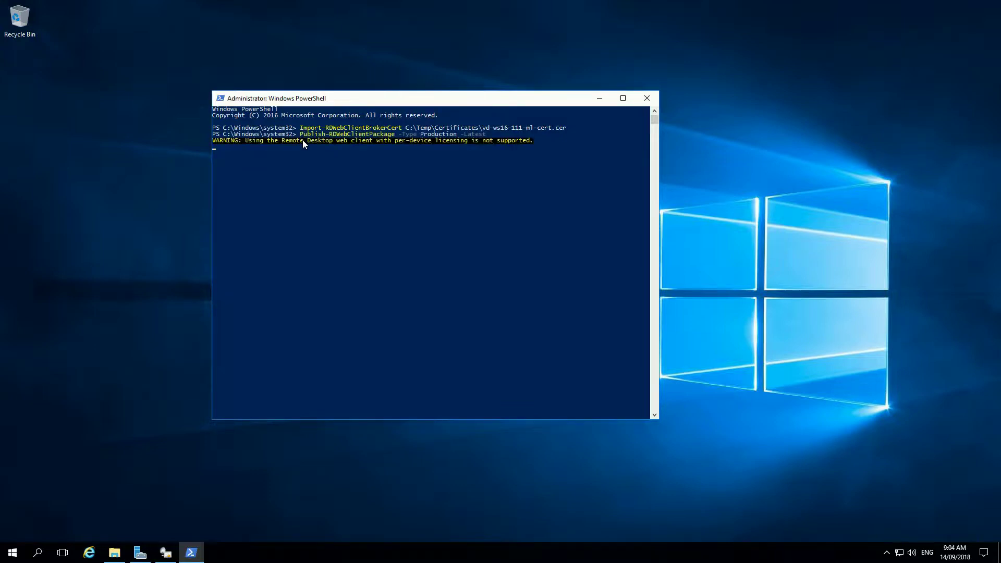
pyautogui.press('super+d')
pyautogui.click(89, 552)
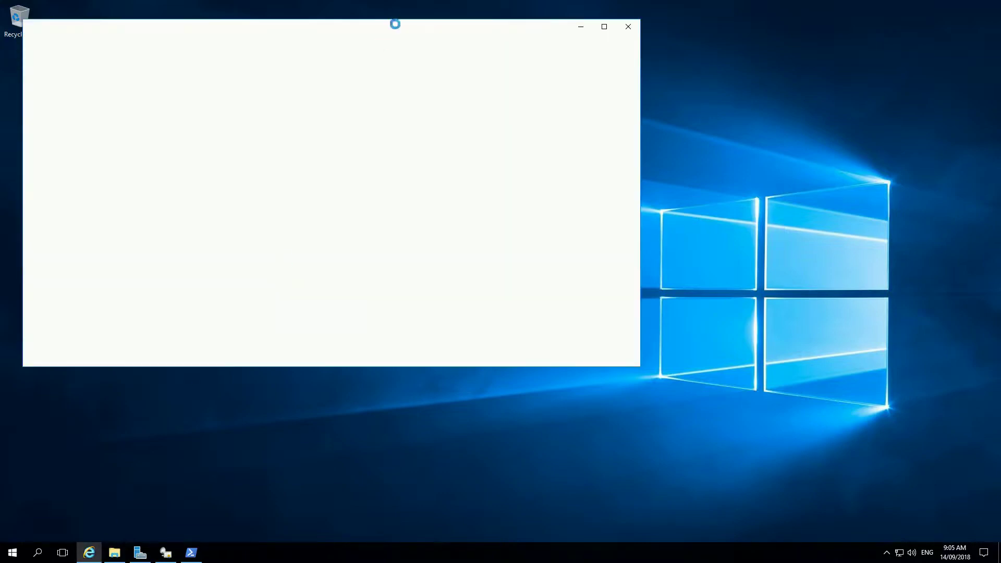
pyautogui.moveTo(393, 27); pyautogui.dragTo(500, 55)
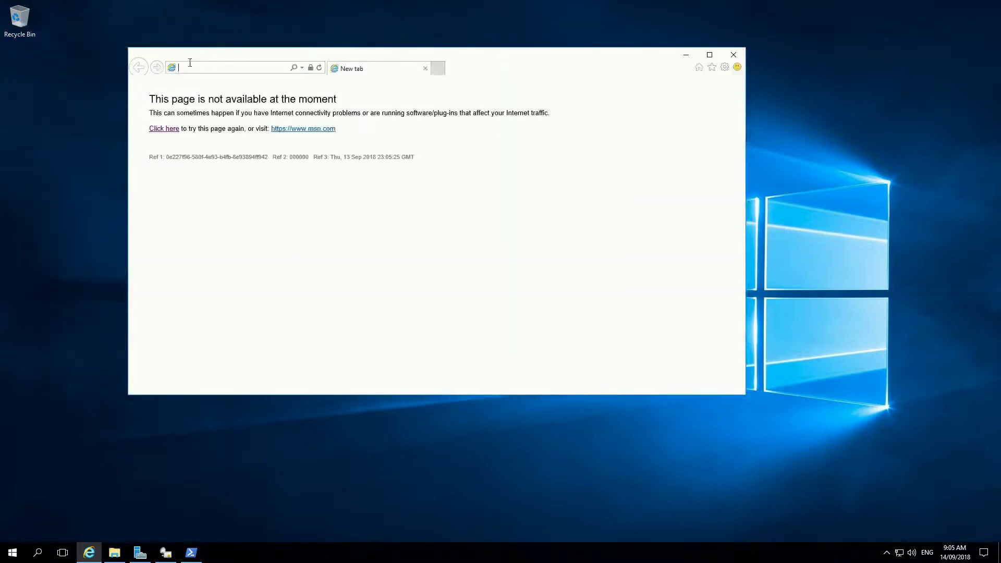
pyautogui.hotkey('ctrl', 'v')
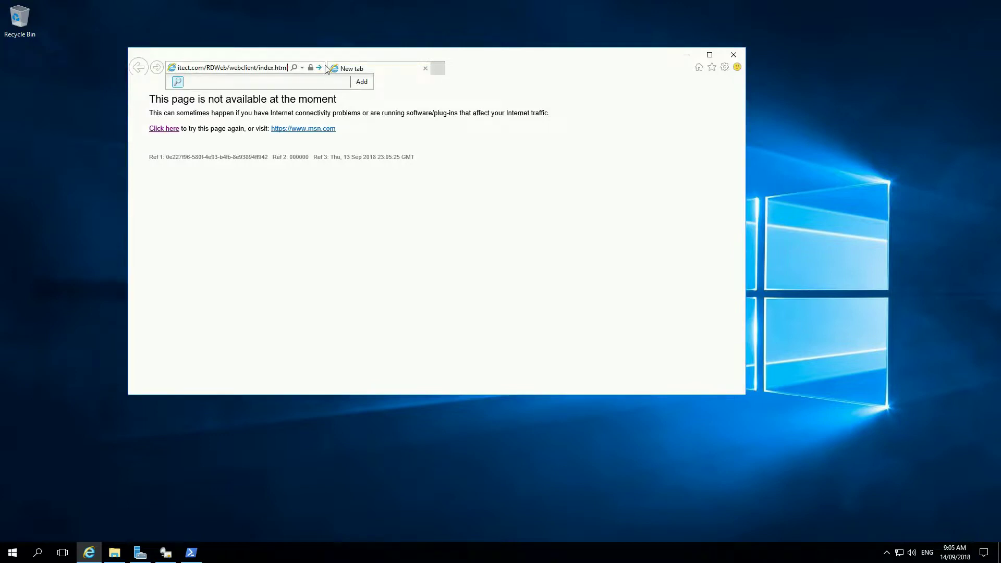
pyautogui.click(297, 67)
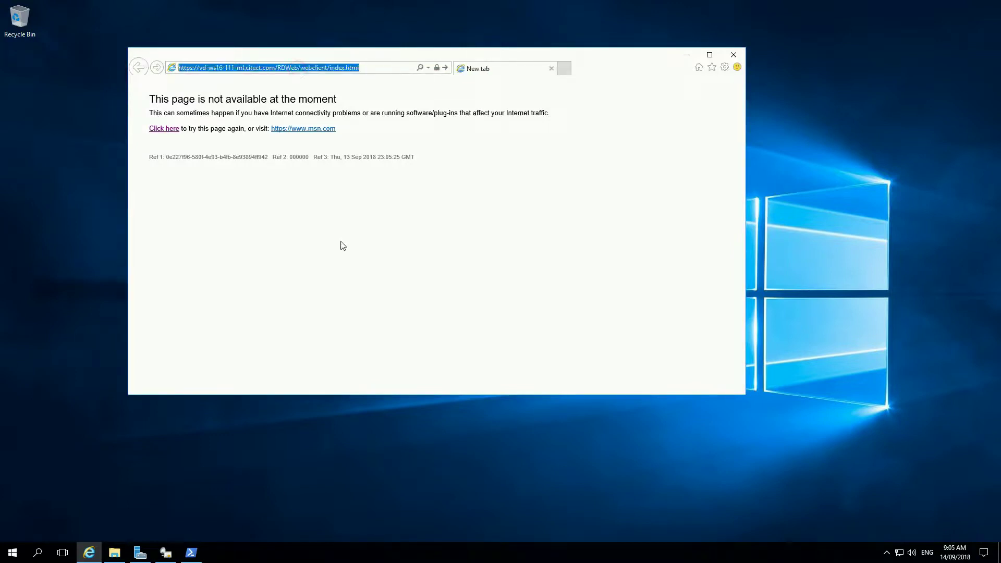
pyautogui.press('Return')
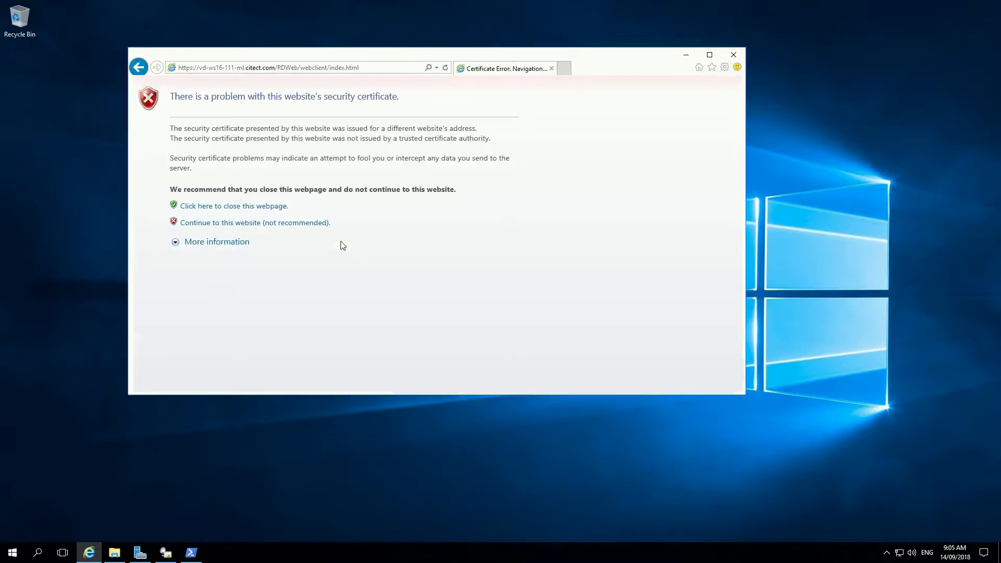
pyautogui.click(303, 223)
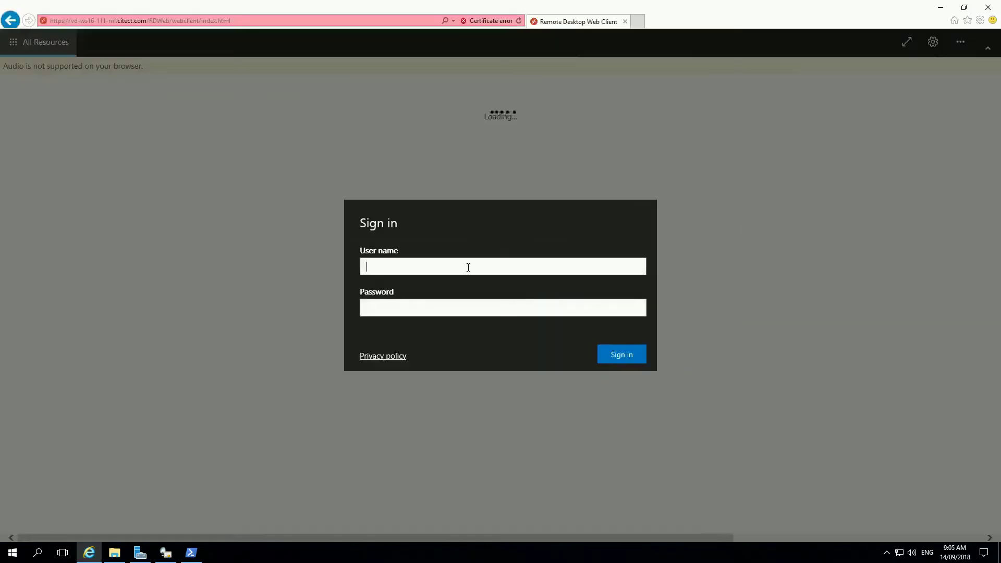
# Sign in to the Remote Desktop Web Client with the account's user name and password.
pyautogui.press('Tab')
pyautogui.write('********')
pyautogui.click(622, 355)
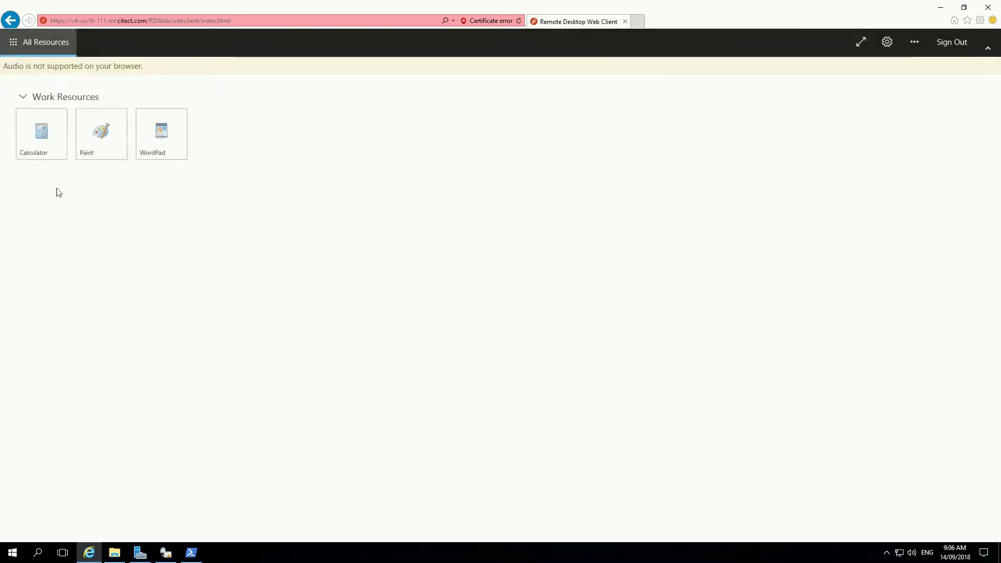
# Launch Calculator from Work Resources in the web client, move its window and close it.
pyautogui.click(32, 156)
pyautogui.click(573, 342)
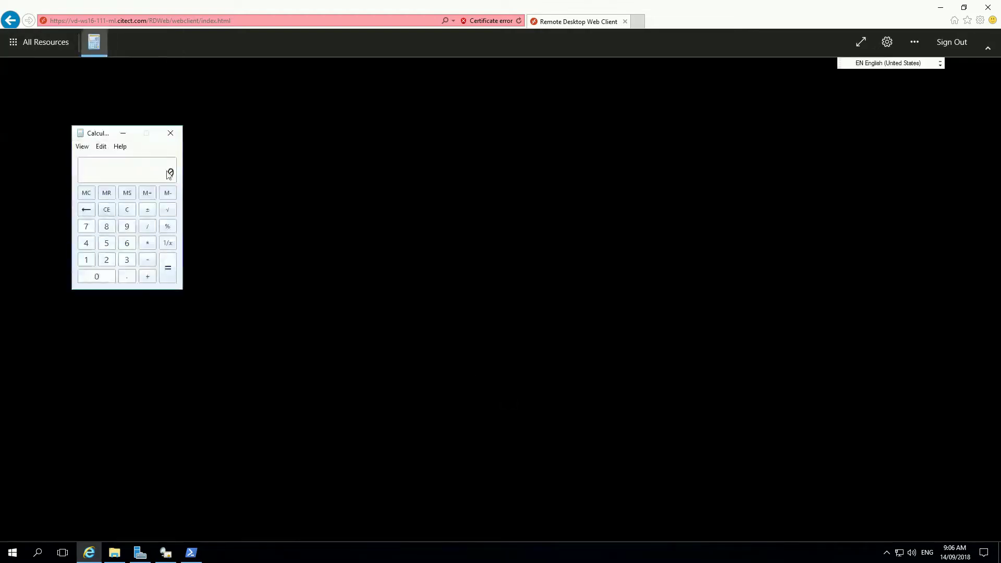
pyautogui.moveTo(143, 132); pyautogui.dragTo(176, 154)
pyautogui.click(203, 157)
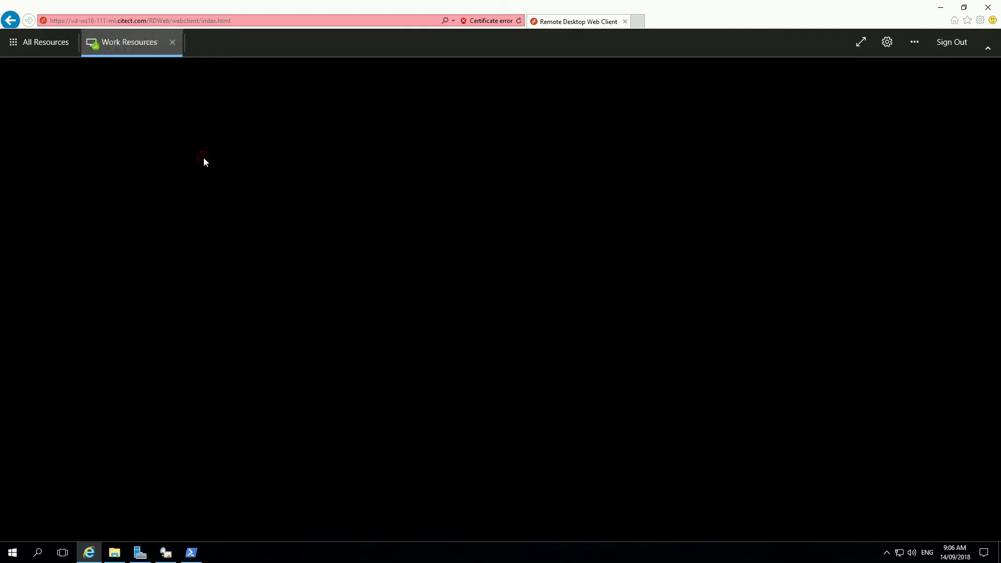